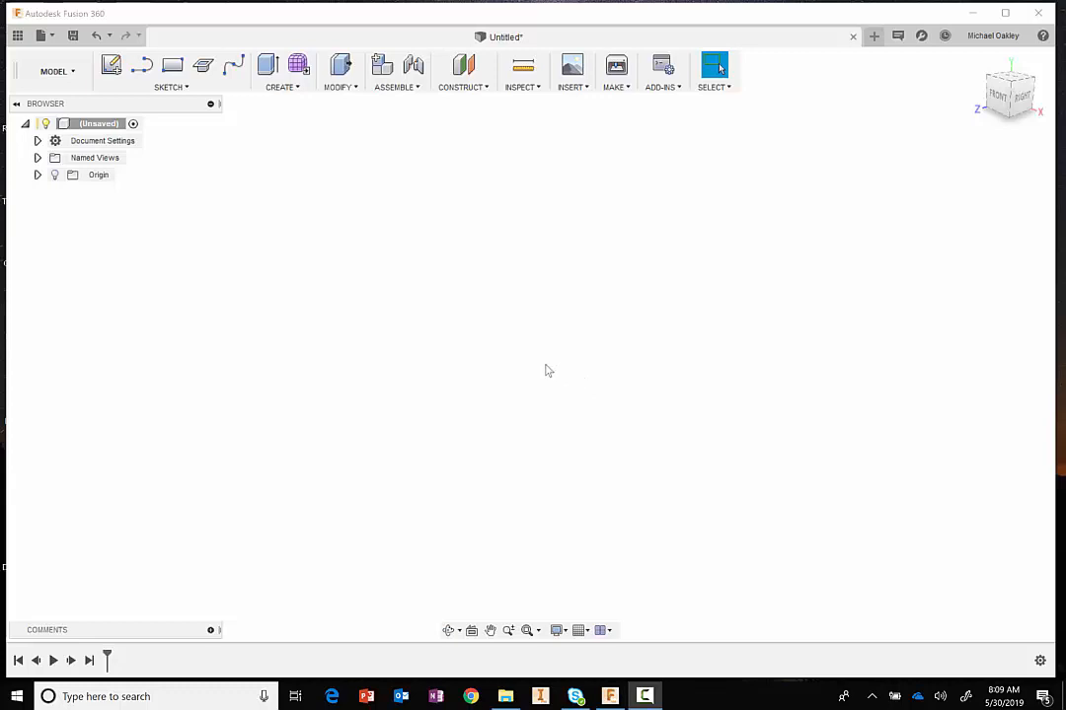
Step: Sketch a center rectangle on the horizontal origin plane, centred on the origin, and finish the sketch
{"action": "left_click", "coordinate": [112, 66]}
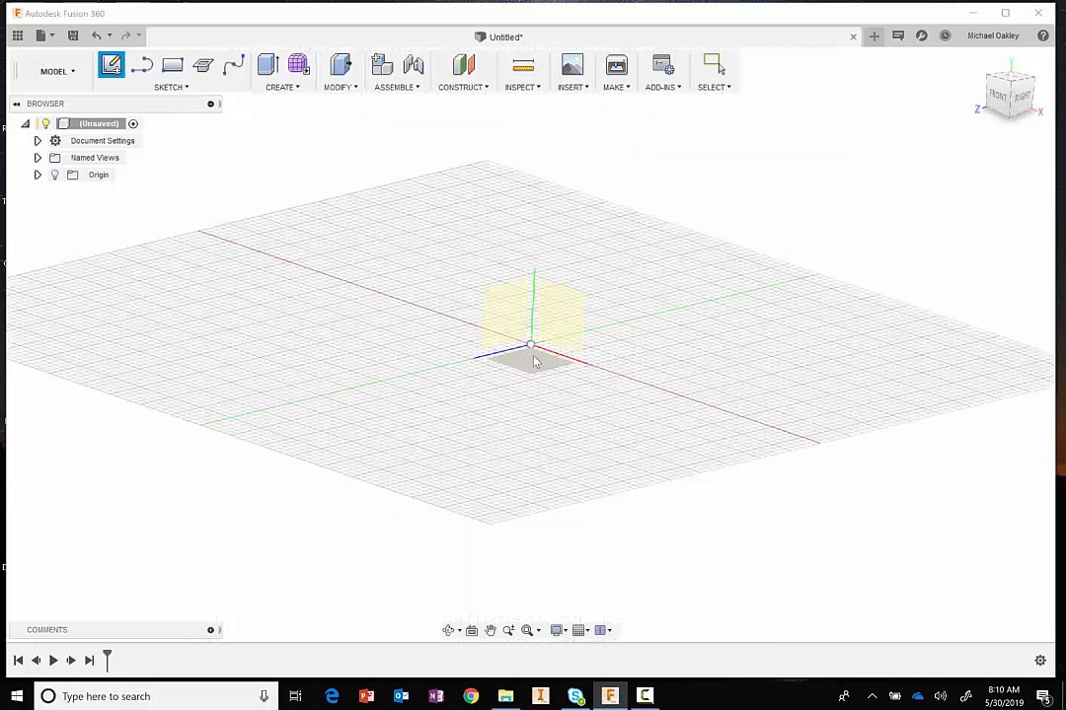
{"action": "left_click", "coordinate": [533, 361]}
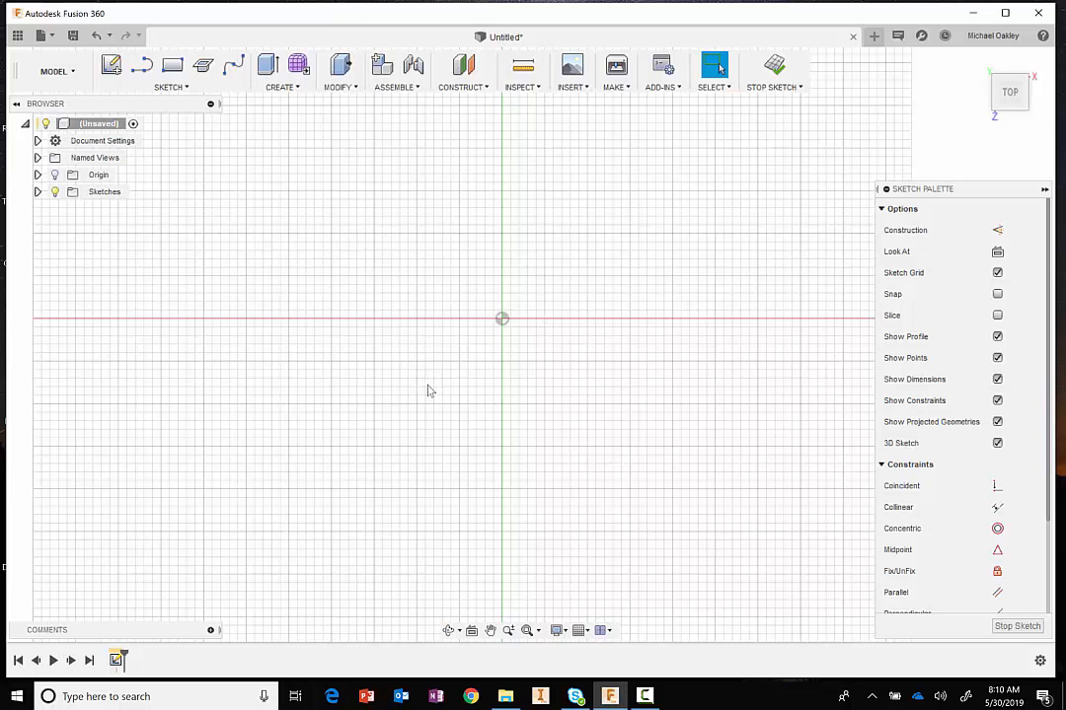
{"action": "left_click", "coordinate": [184, 89]}
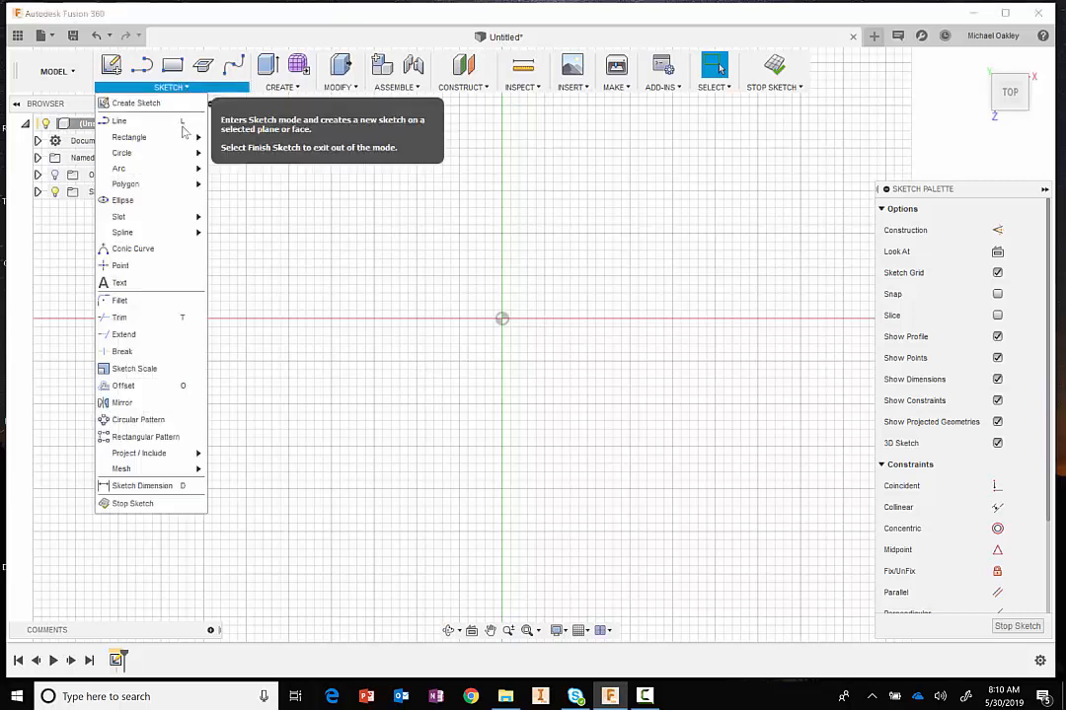
{"action": "mouse_move", "coordinate": [189, 137]}
{"action": "left_click", "coordinate": [244, 173]}
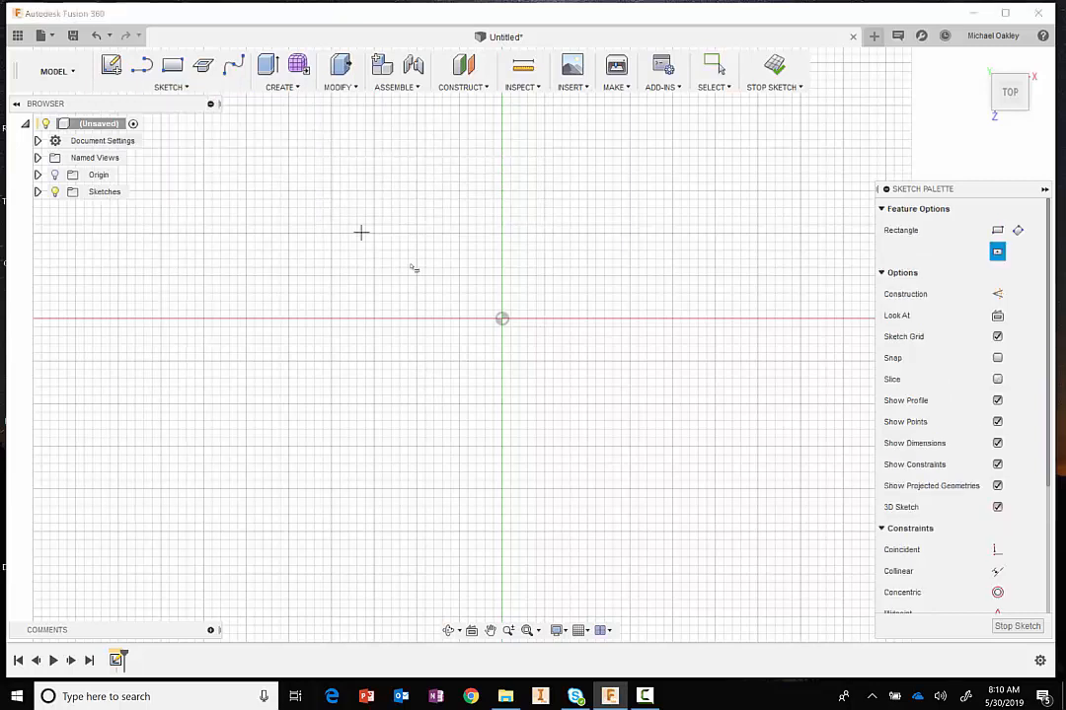
{"action": "left_click", "coordinate": [502, 318]}
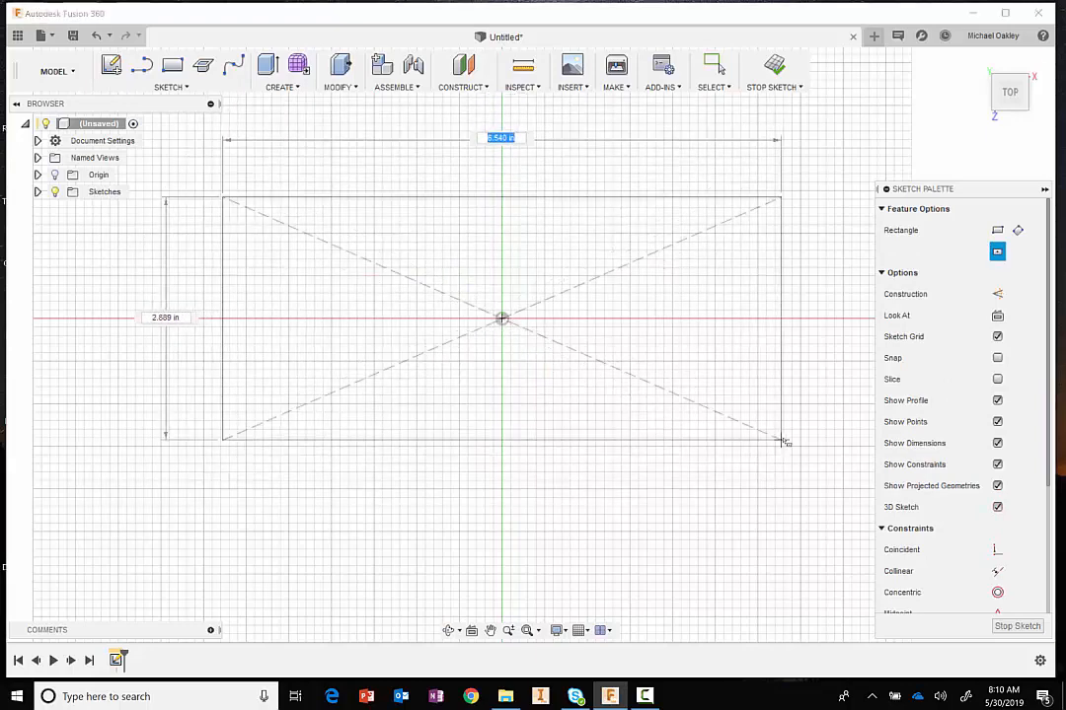
{"action": "left_click", "coordinate": [792, 457]}
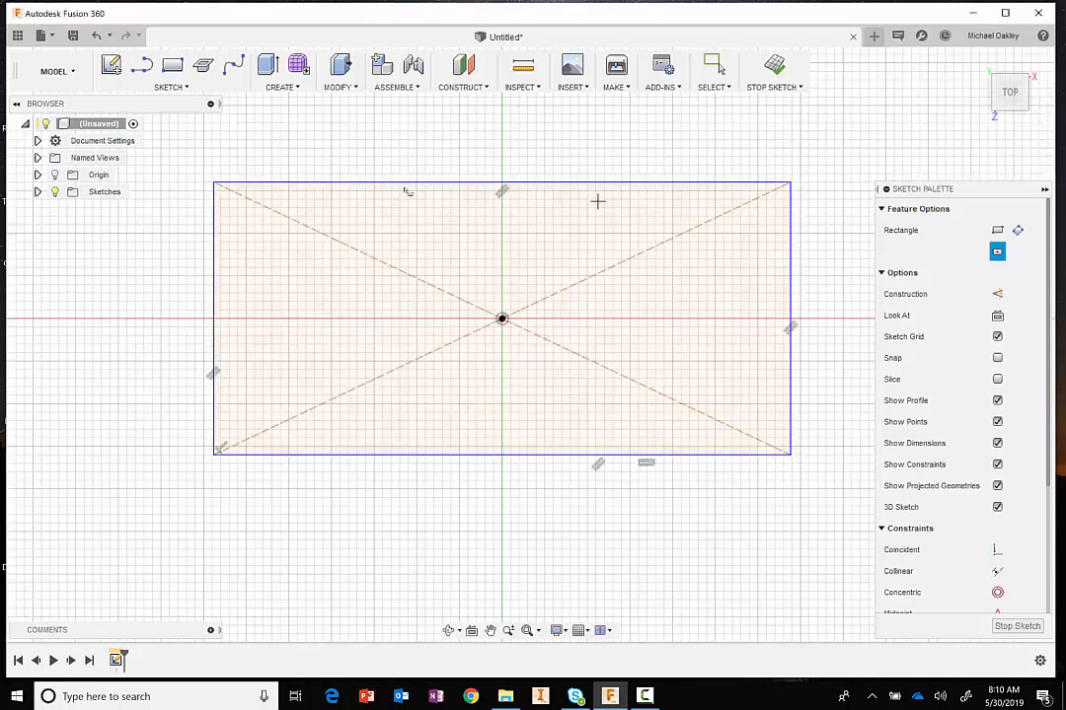
{"action": "left_click", "coordinate": [774, 87]}
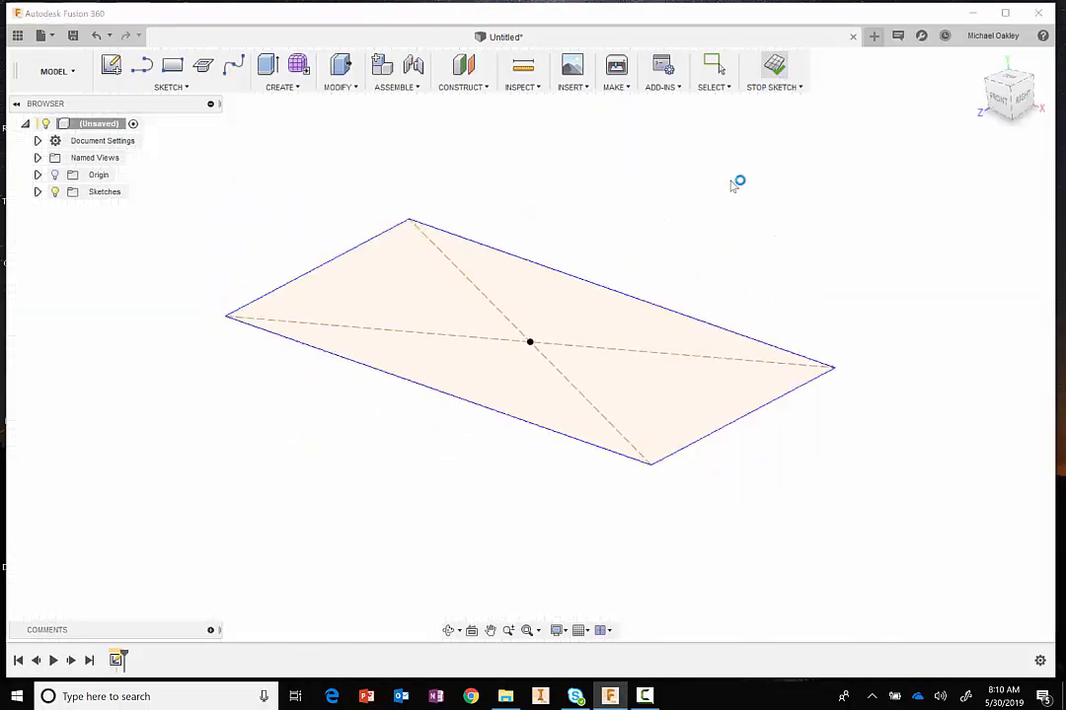
Step: Extrude the rectangle upward about 1.03 in as a new body
{"action": "right_click", "coordinate": [679, 208]}
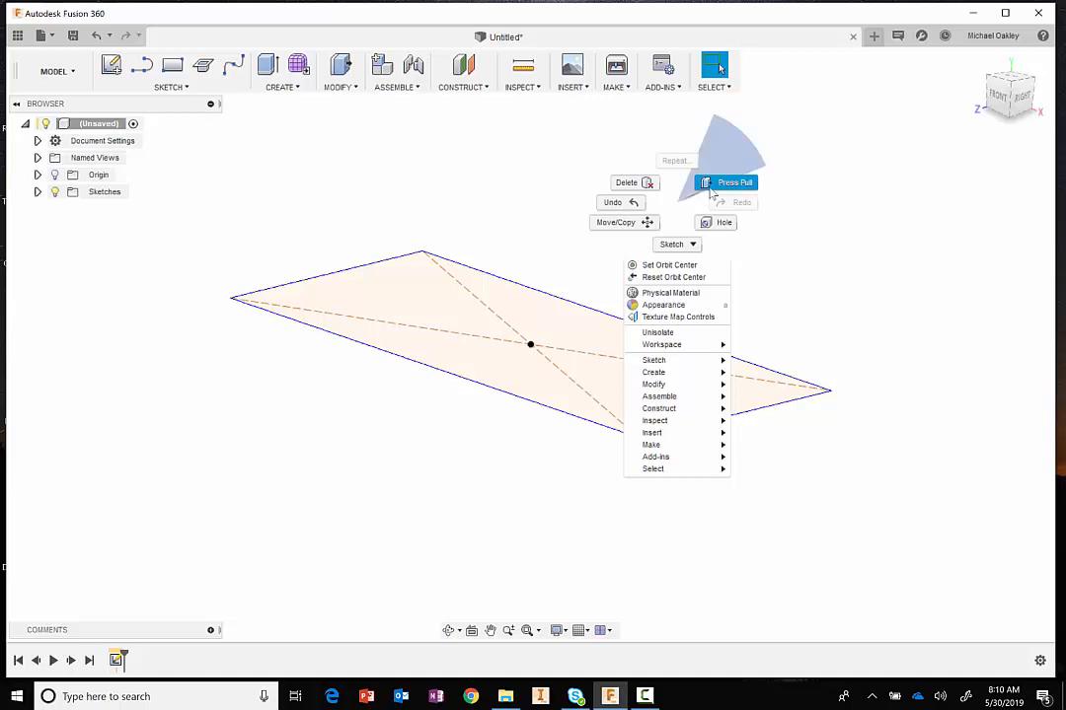
{"action": "left_click", "coordinate": [685, 184]}
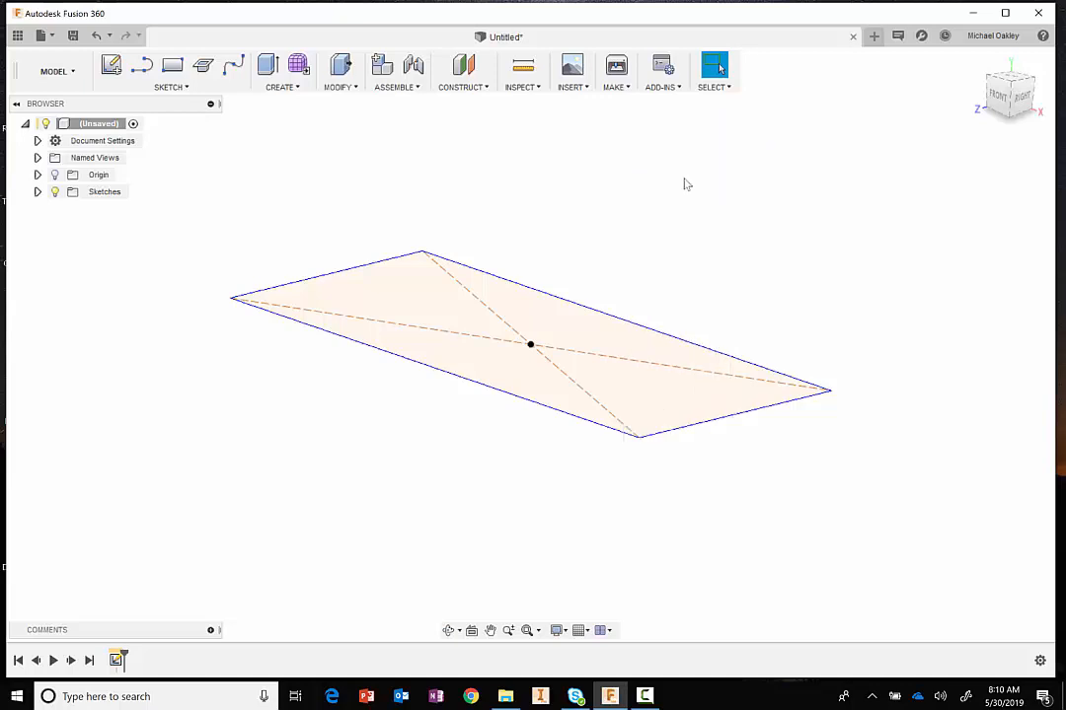
{"action": "left_click", "coordinate": [297, 89]}
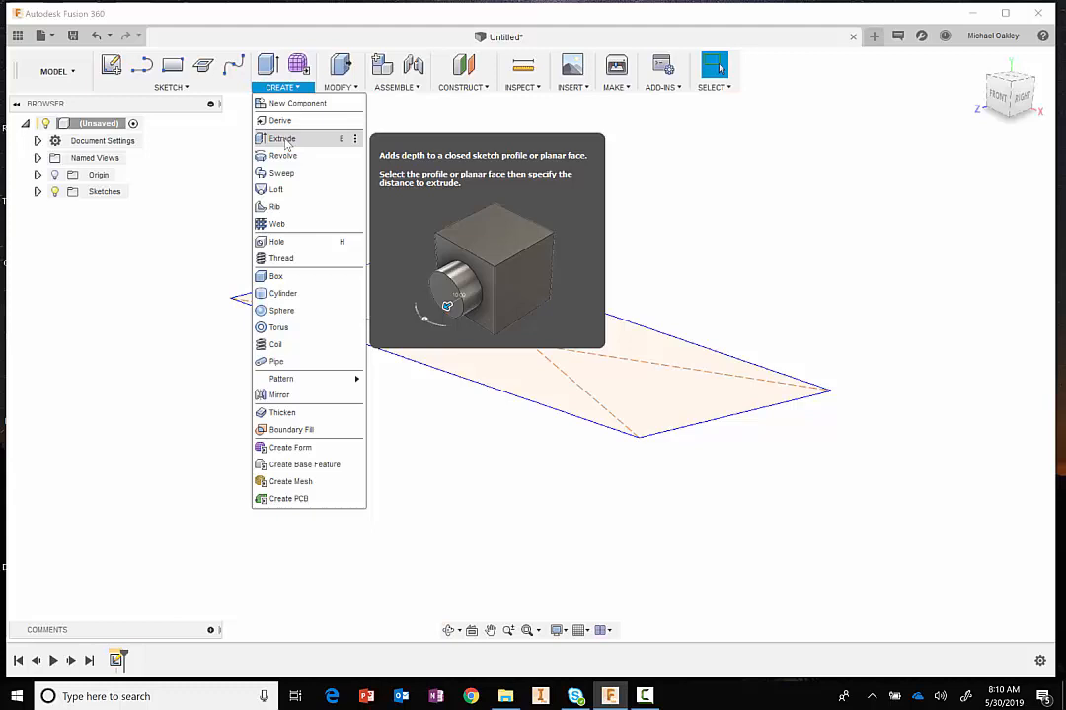
{"action": "left_click", "coordinate": [283, 139]}
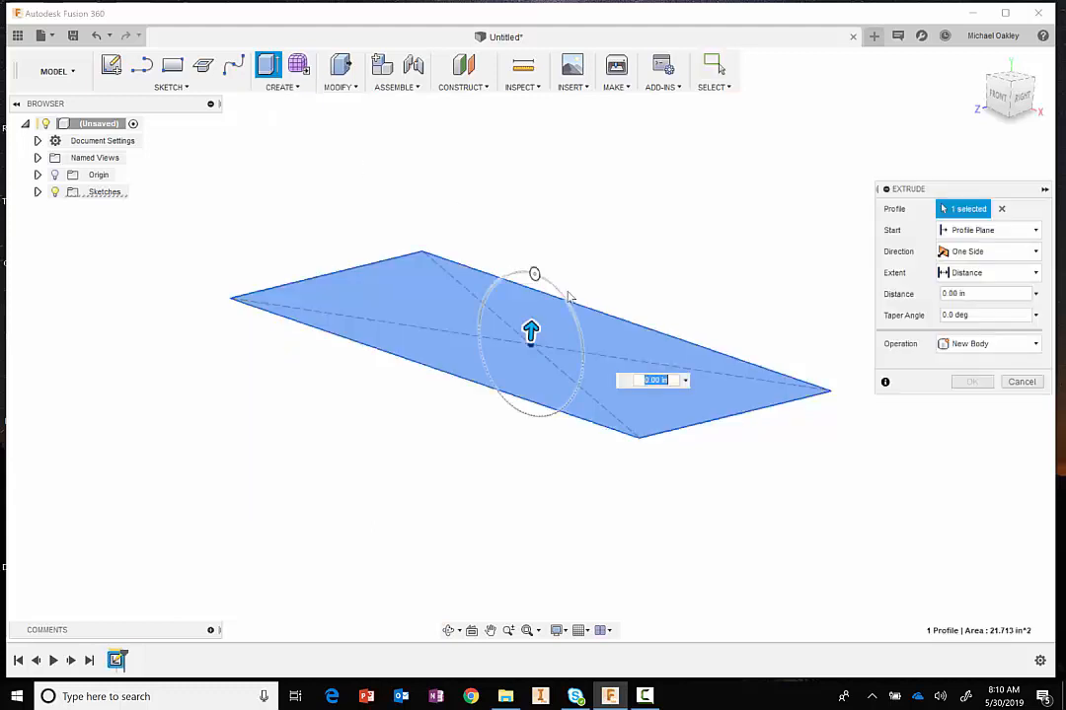
{"action": "left_click_drag", "start_coordinate": [531, 328], "coordinate": [534, 244]}
{"action": "left_click", "coordinate": [971, 383]}
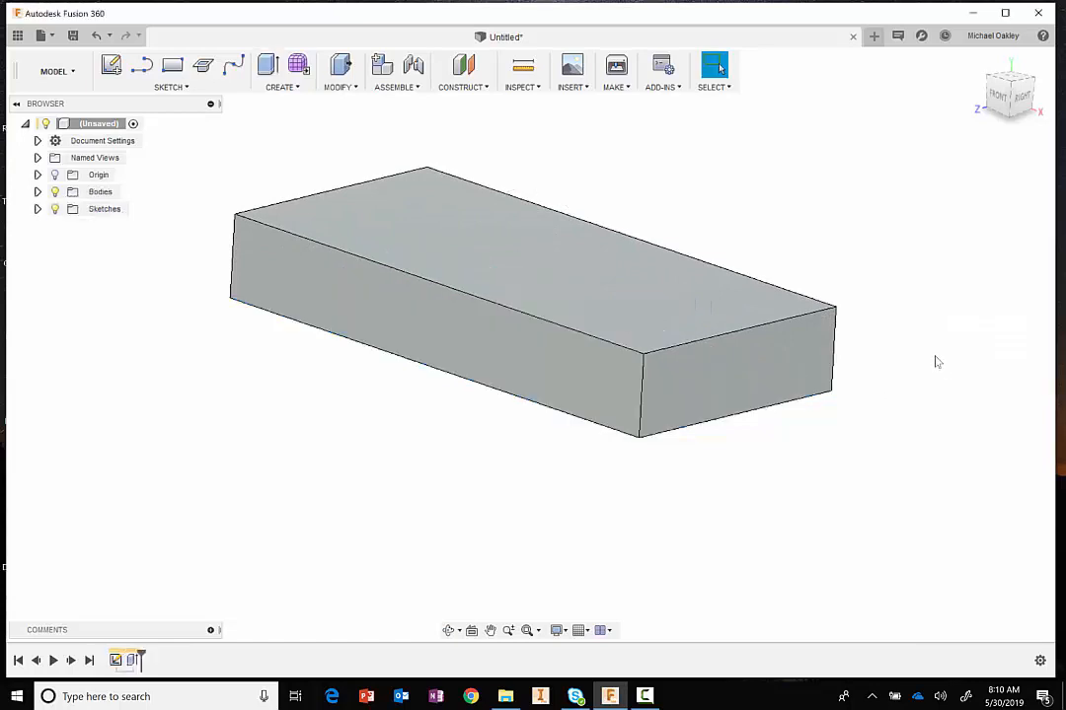
Step: Roll the design history back to the beginning and replay it through the extrusion
{"action": "middle_click_drag", "start_coordinate": [700, 211], "coordinate": [710, 230]}
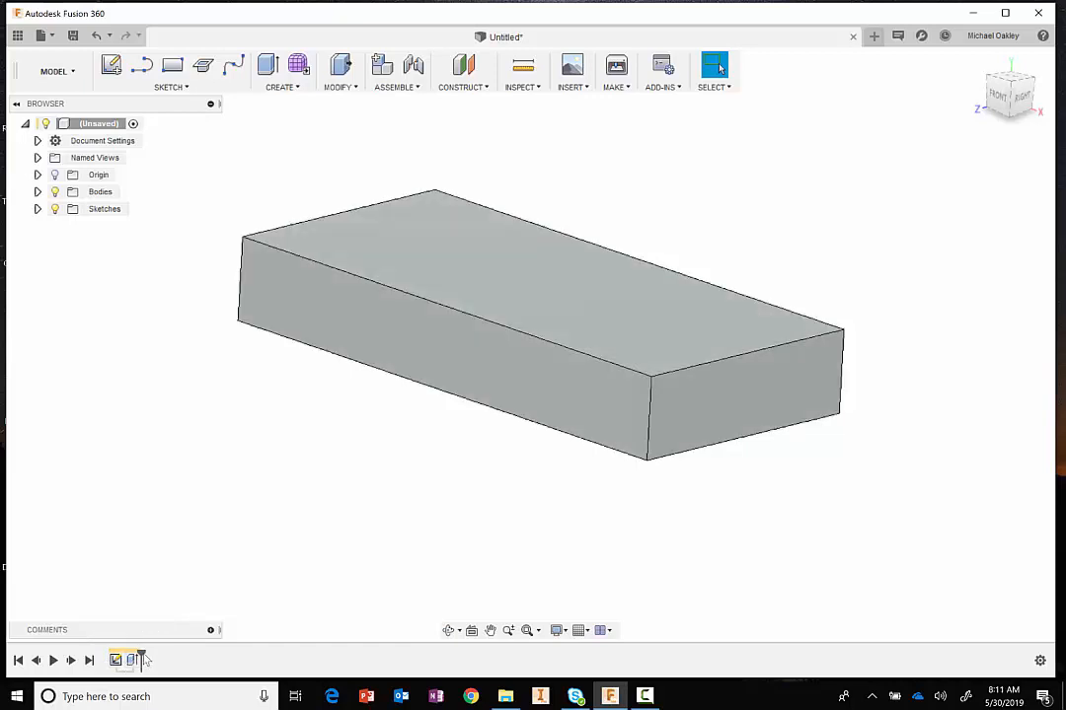
{"action": "mouse_move", "coordinate": [141, 657]}
{"action": "left_mouse_down"}
{"action": "mouse_move", "coordinate": [106, 659]}
{"action": "mouse_move", "coordinate": [142, 658]}
{"action": "left_mouse_up"}
{"action": "left_click", "coordinate": [17, 663]}
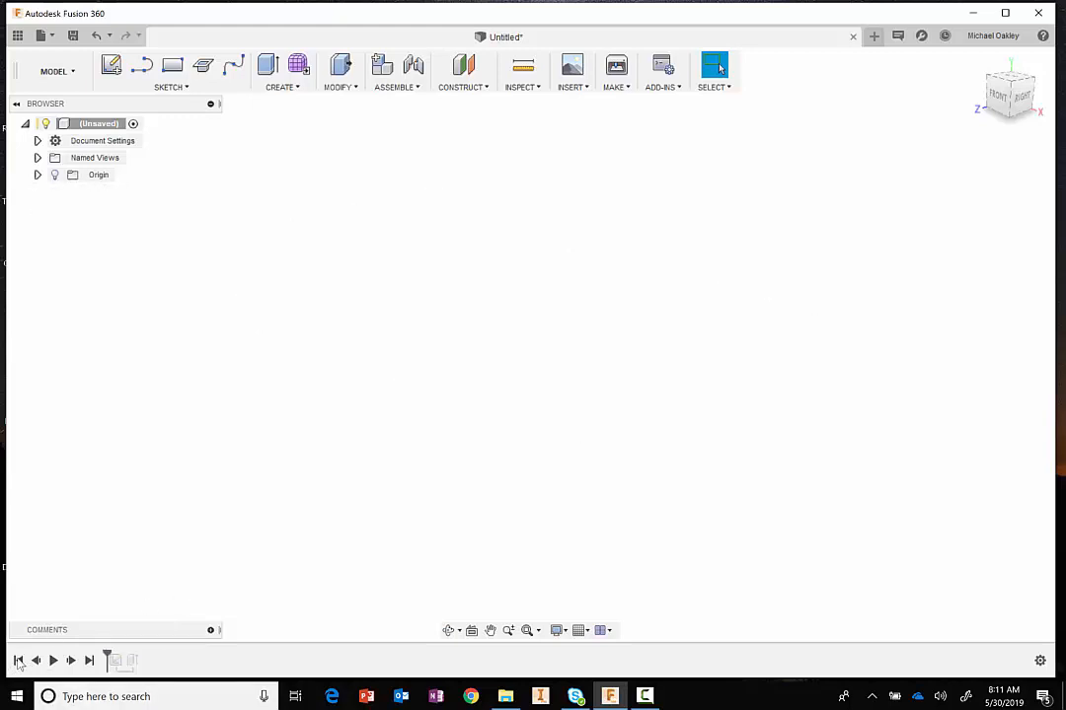
{"action": "left_click", "coordinate": [53, 661]}
{"action": "left_click_drag", "start_coordinate": [109, 656], "coordinate": [156, 648]}
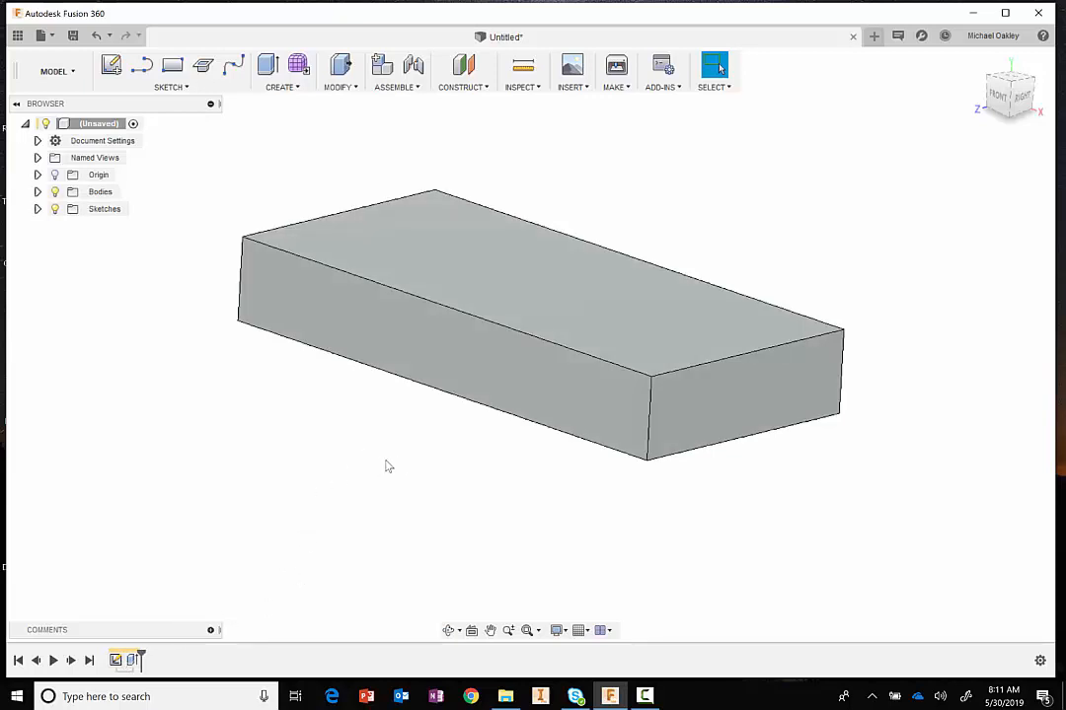
Step: Fillet the vertical edge at the block's front right corner with a constant radius of about 0.723 in
{"action": "mouse_move", "coordinate": [414, 510]}
{"action": "middle_mouse_down", "text": "shift"}
{"action": "mouse_move", "coordinate": [442, 514]}
{"action": "mouse_move", "coordinate": [405, 506]}
{"action": "mouse_move", "coordinate": [434, 510]}
{"action": "middle_mouse_up", "text": "shift"}
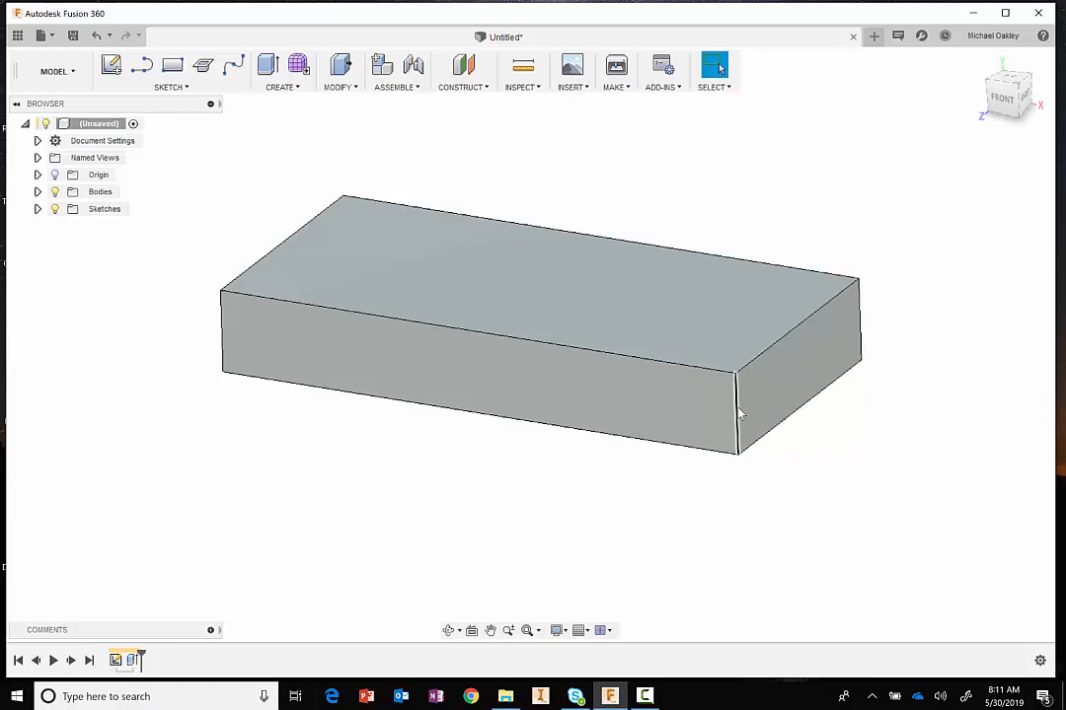
{"action": "left_click", "coordinate": [737, 415]}
{"action": "right_click", "coordinate": [740, 414]}
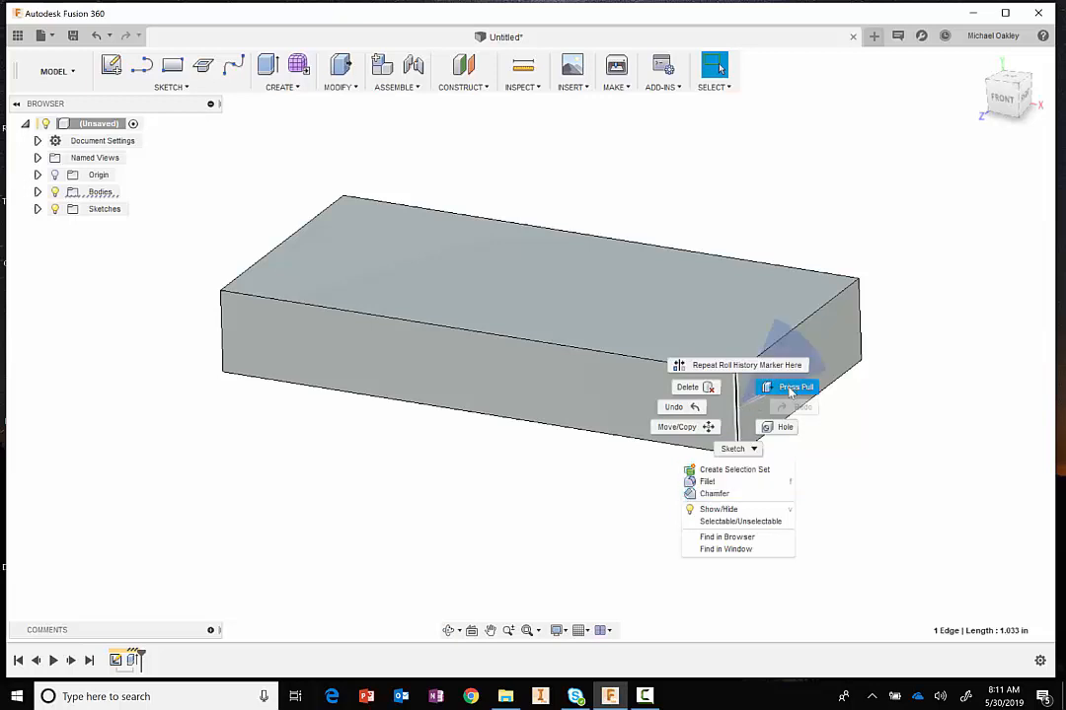
{"action": "key", "text": "f"}
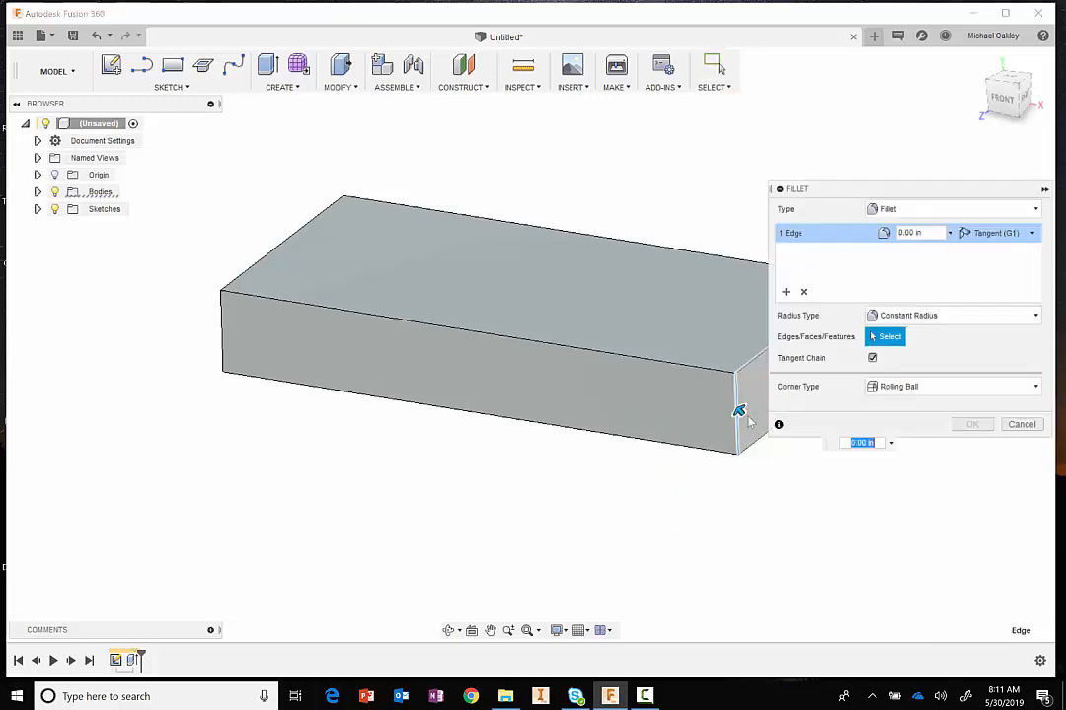
{"action": "left_click_drag", "start_coordinate": [738, 410], "coordinate": [730, 401]}
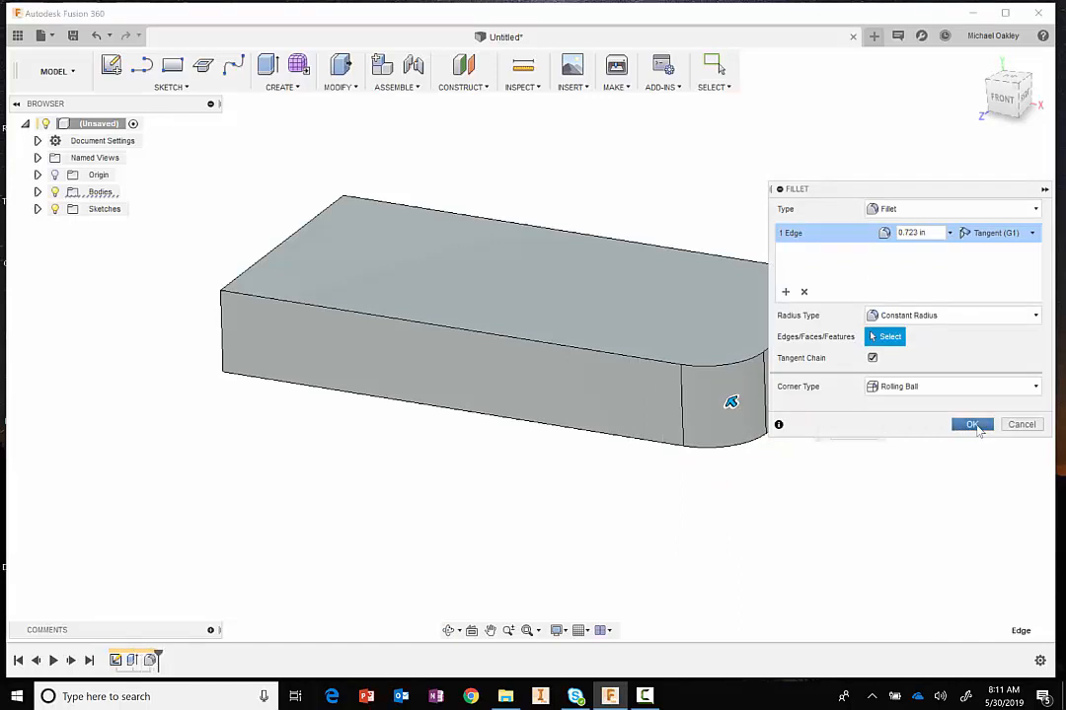
{"action": "left_click", "coordinate": [973, 425]}
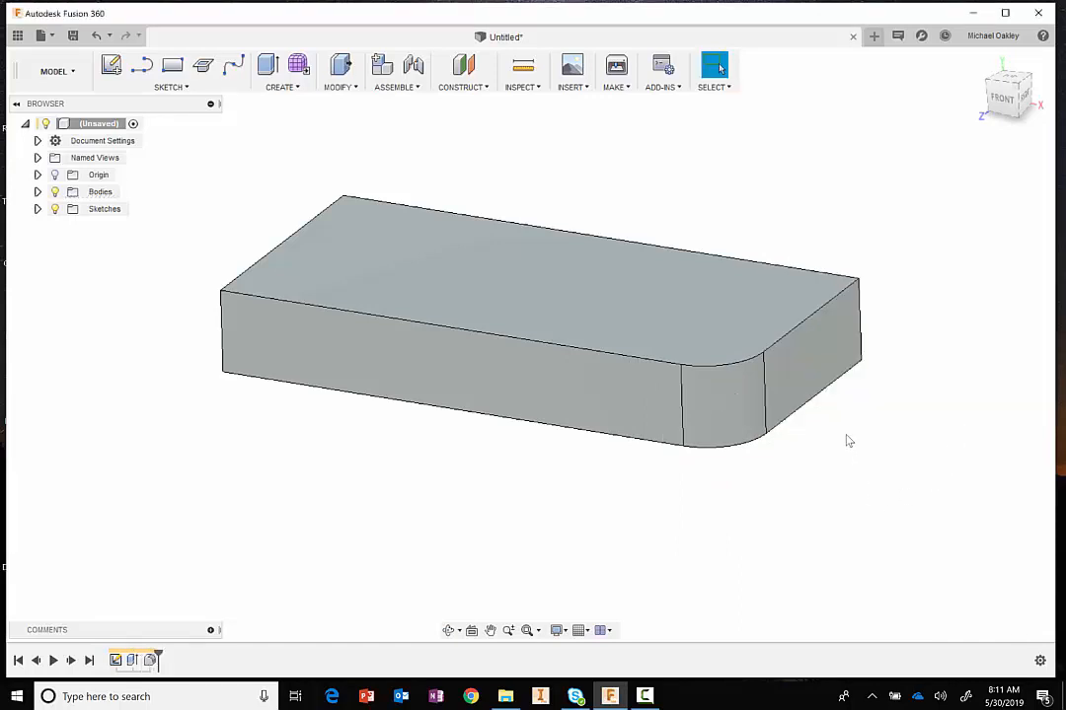
Step: Chamfer the tangent chain of top edges along the front and right sides with an equal distance of about 0.303 in
{"action": "left_click", "coordinate": [805, 323]}
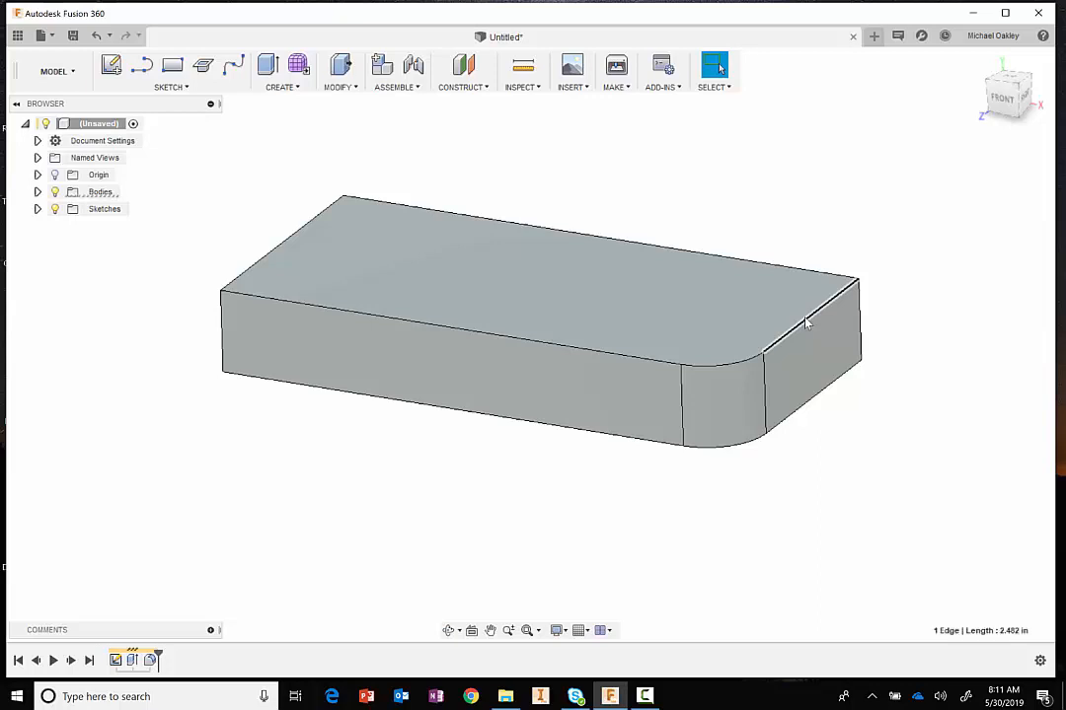
{"action": "right_click", "coordinate": [805, 323]}
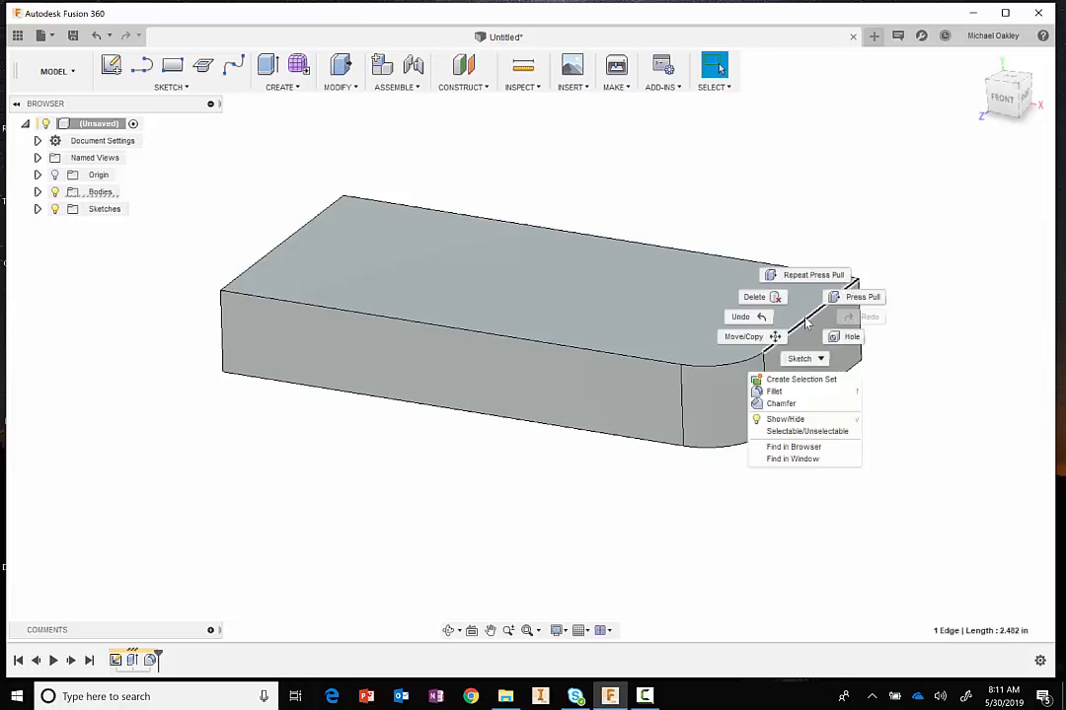
{"action": "left_click", "coordinate": [787, 412]}
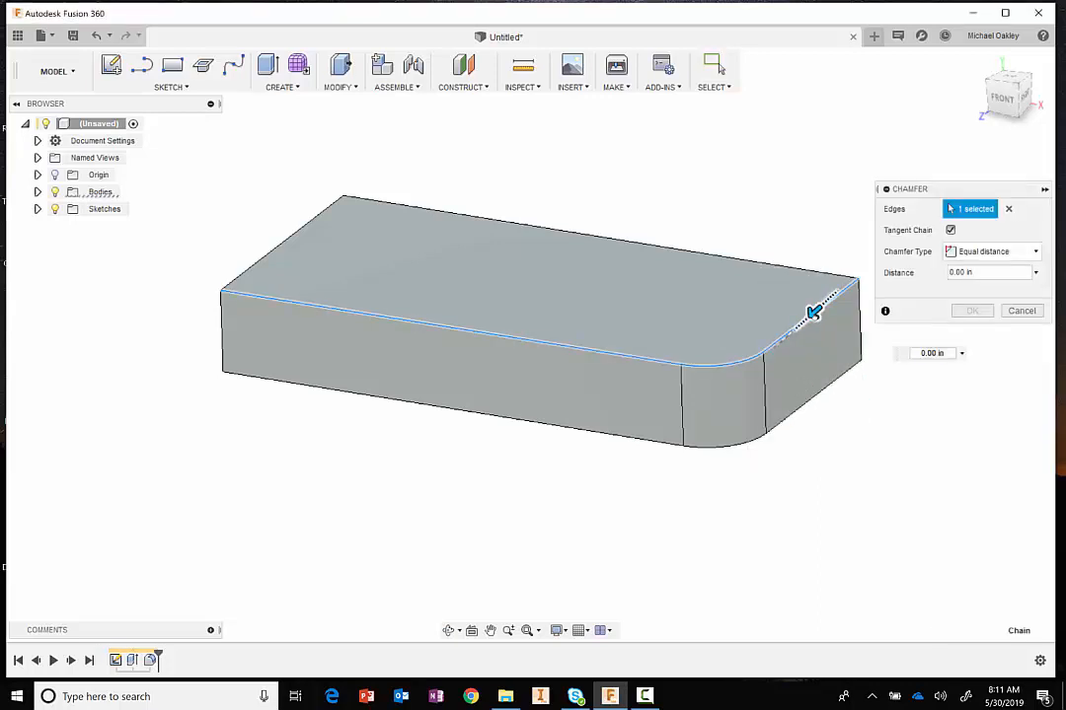
{"action": "left_click_drag", "start_coordinate": [813, 309], "coordinate": [803, 323]}
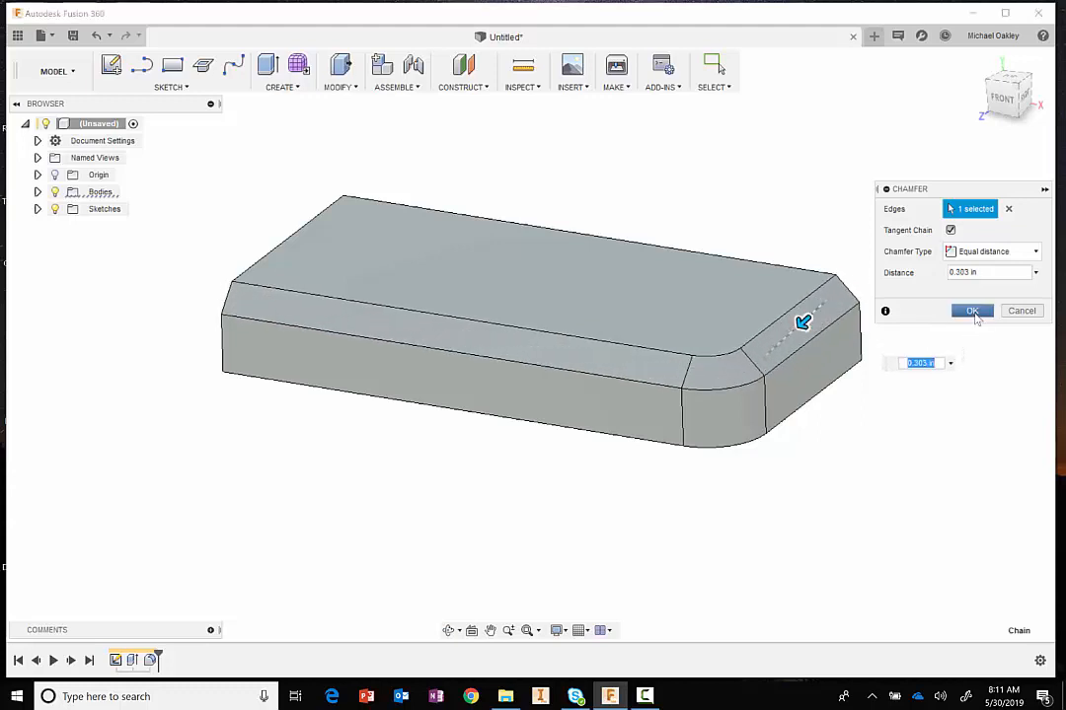
{"action": "left_click", "coordinate": [973, 311]}
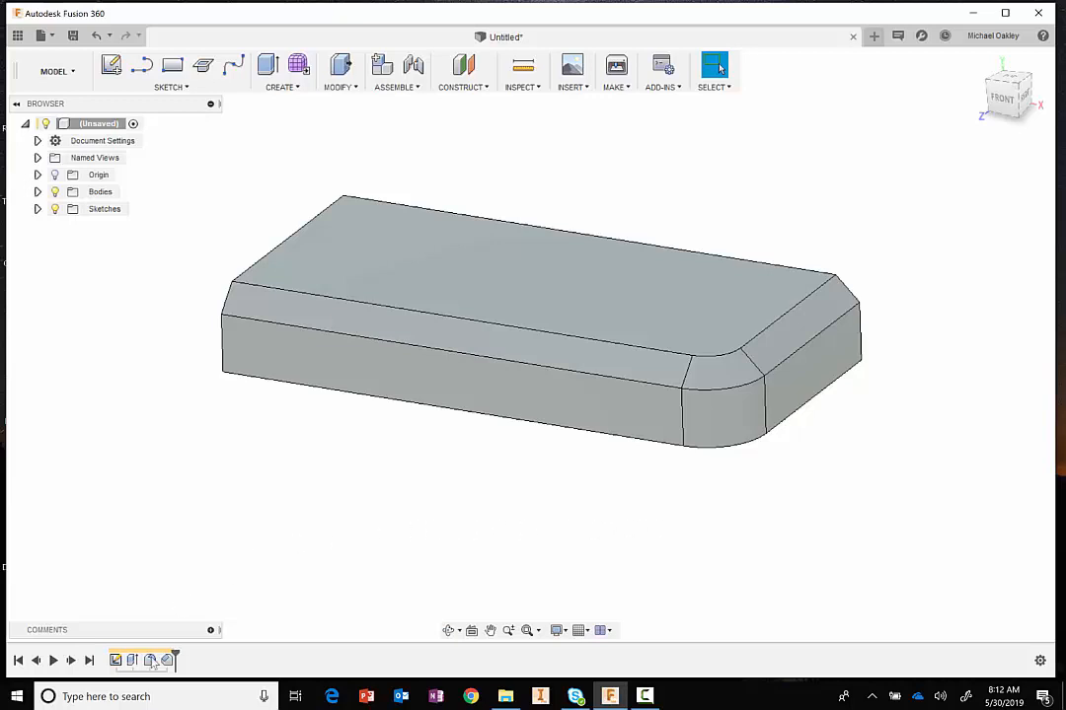
Step: Edit the corner fillet feature and set its radius to 1 in
{"action": "right_click", "coordinate": [149, 661]}
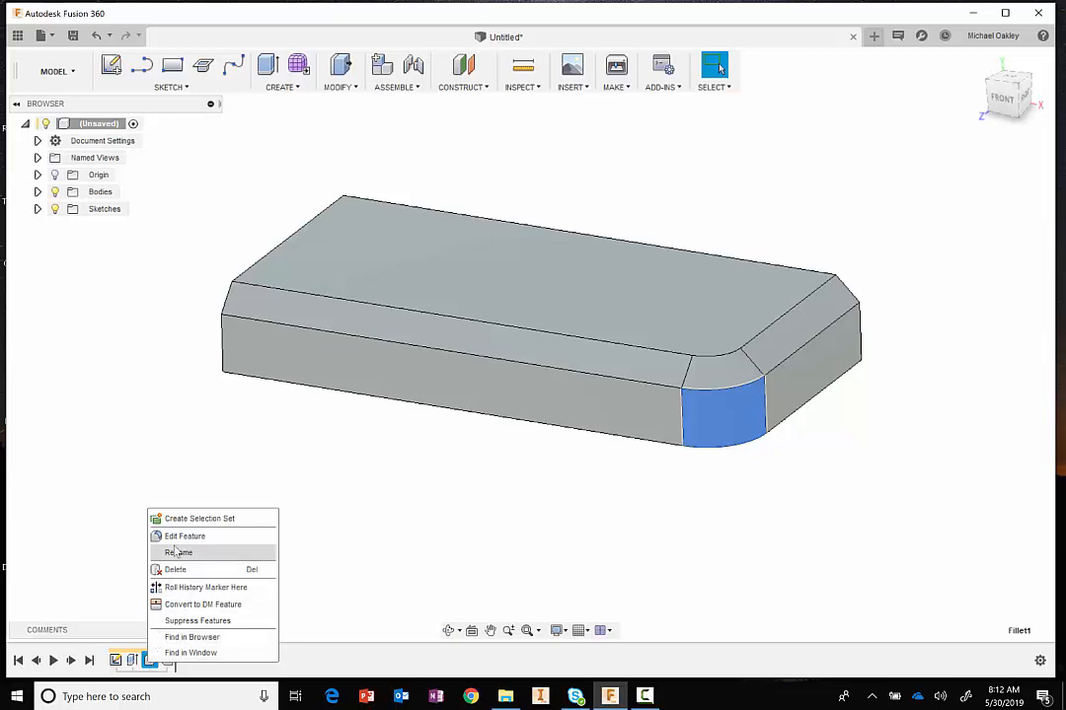
{"action": "left_click", "coordinate": [183, 537]}
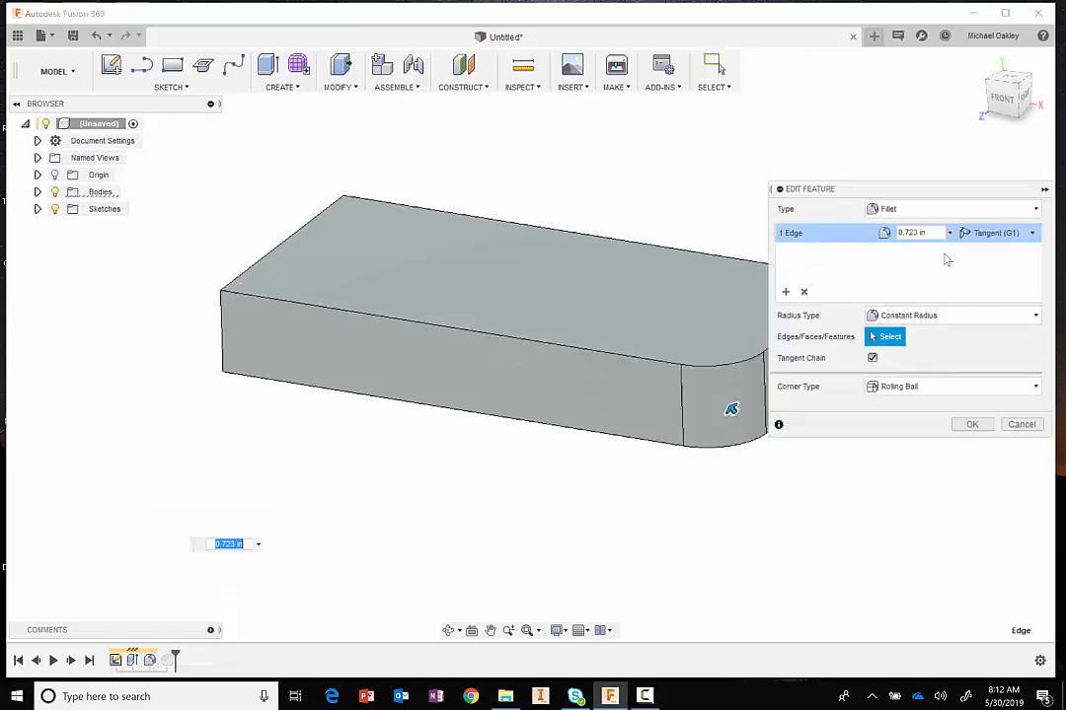
{"action": "left_click", "coordinate": [913, 233]}
{"action": "type", "text": "1"}
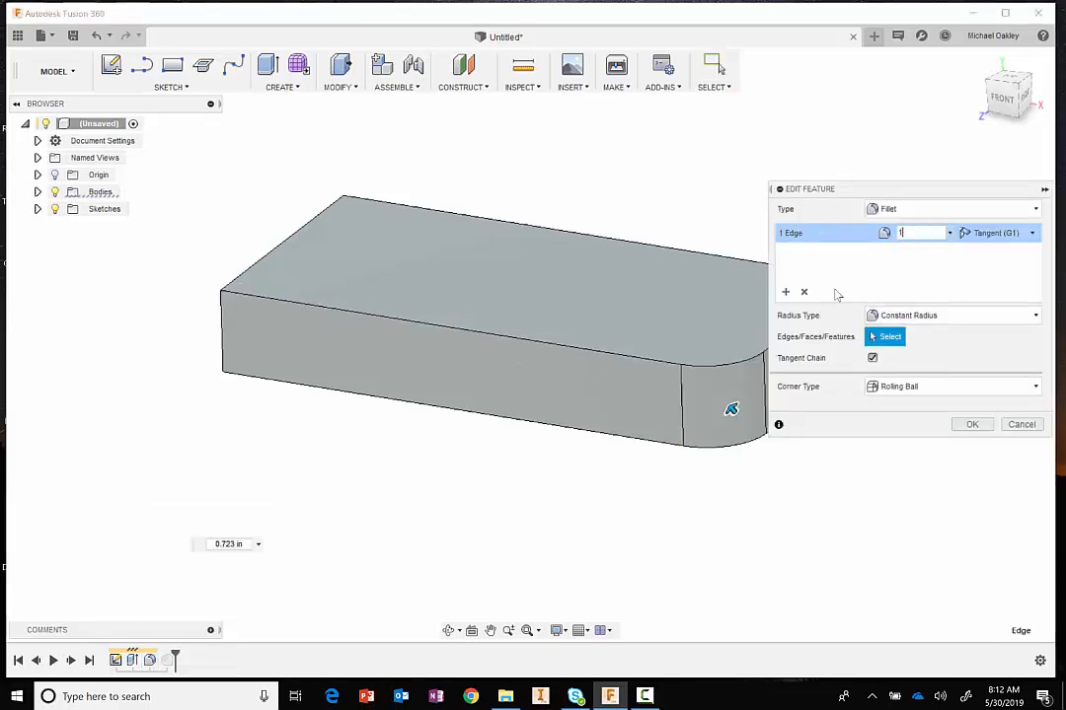
{"action": "left_click", "coordinate": [971, 424]}
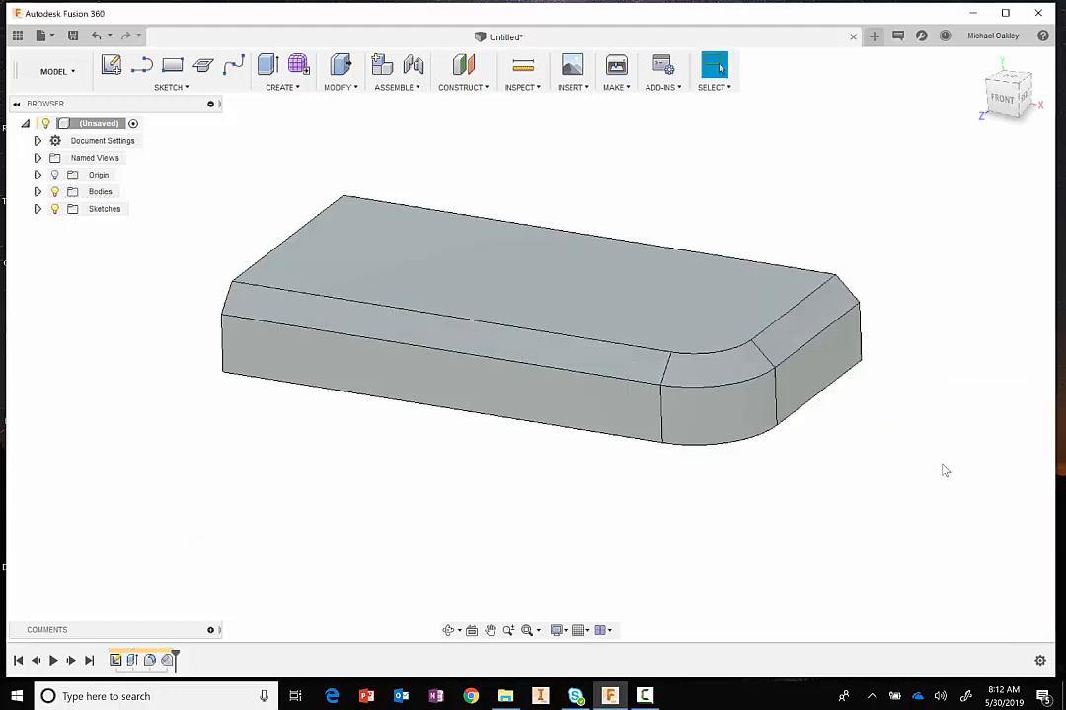
Step: Edit the top edge chamfer feature and set its distance to 0.5 in
{"action": "left_click", "coordinate": [166, 662]}
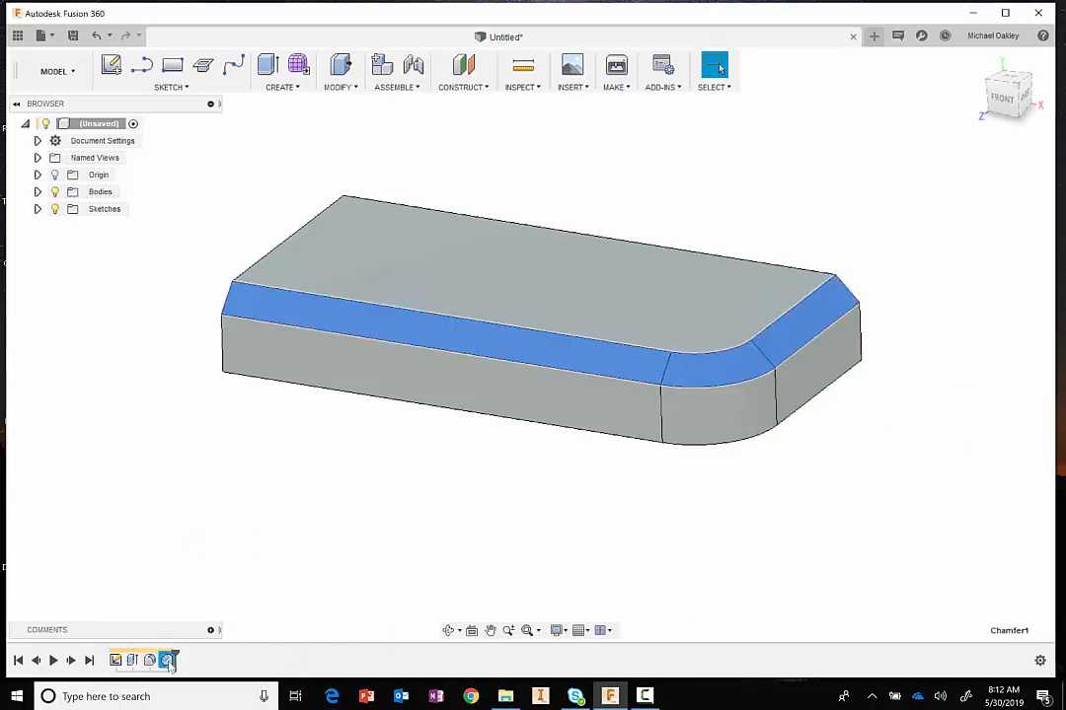
{"action": "right_click", "coordinate": [170, 664]}
{"action": "left_click", "coordinate": [212, 533]}
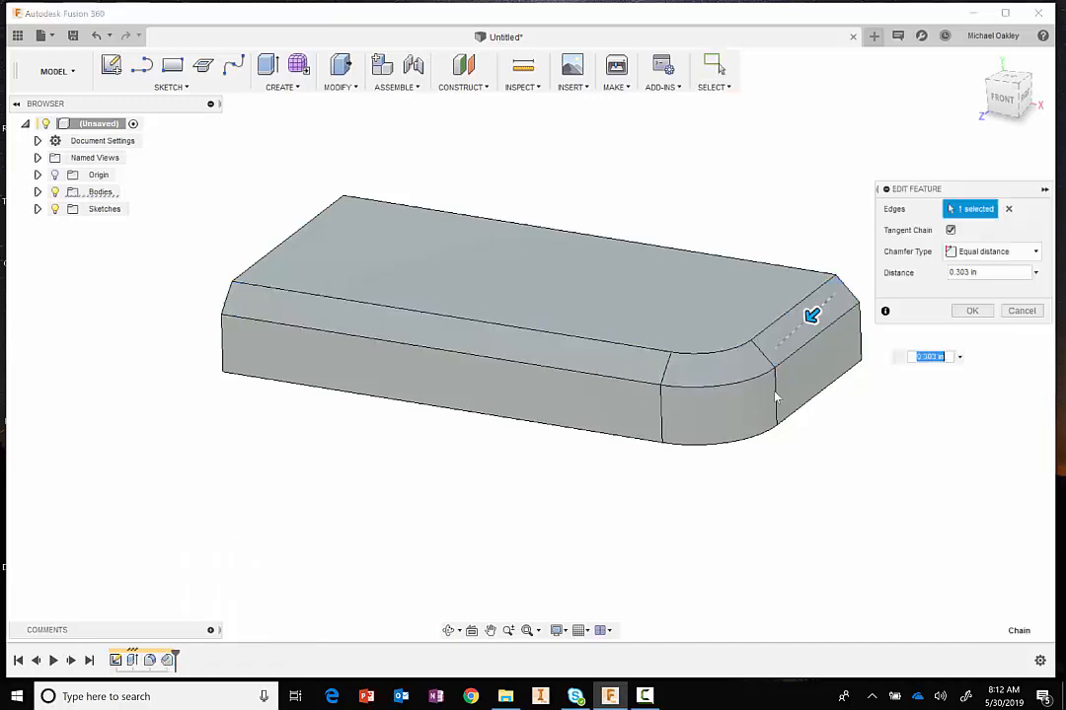
{"action": "left_click", "coordinate": [998, 272]}
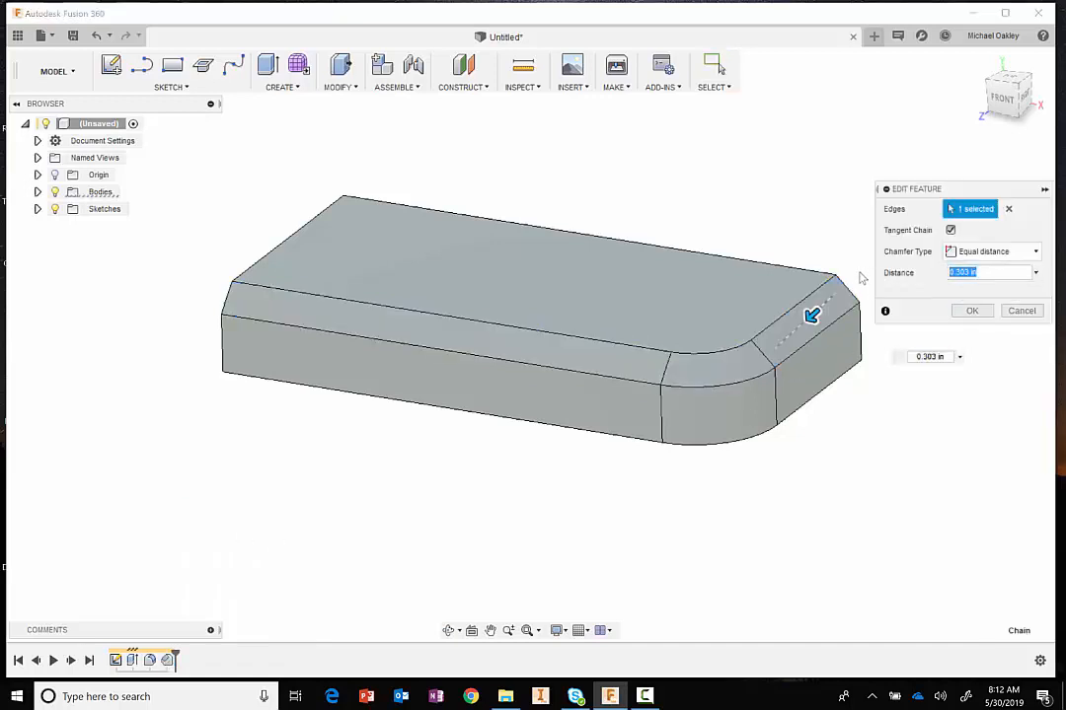
{"action": "type", "text": ".5"}
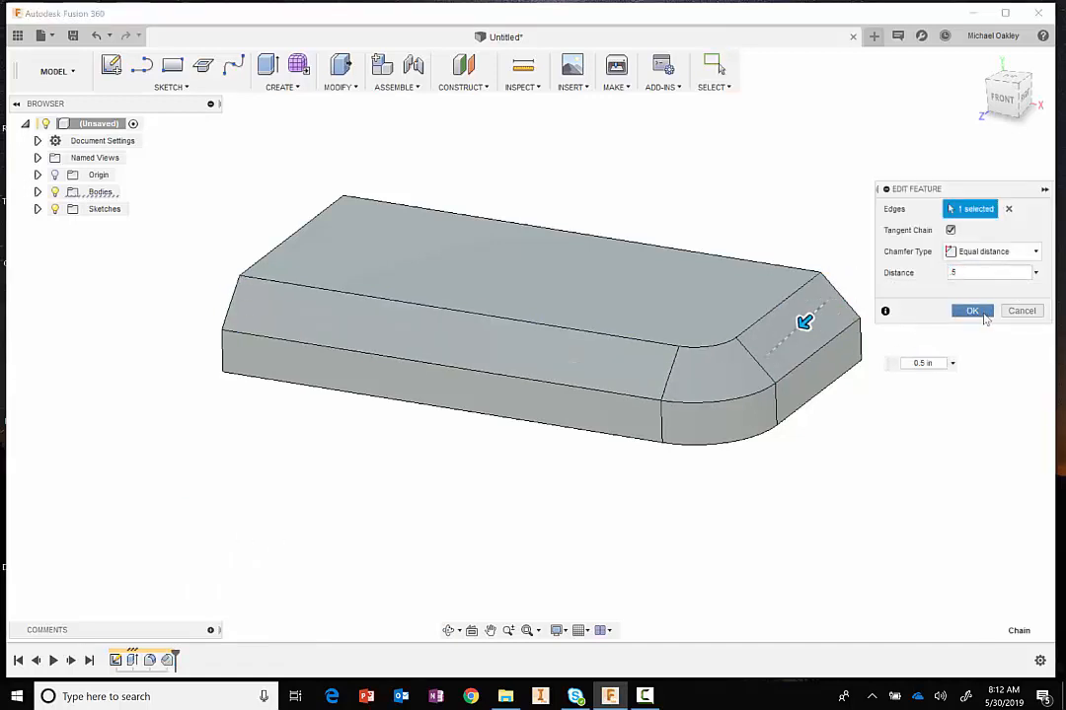
{"action": "left_click", "coordinate": [972, 310]}
Step: Select the top edge chamfer as the parent feature of its sloped side face and edit its distance to 0.2 in
{"action": "left_click", "coordinate": [809, 324]}
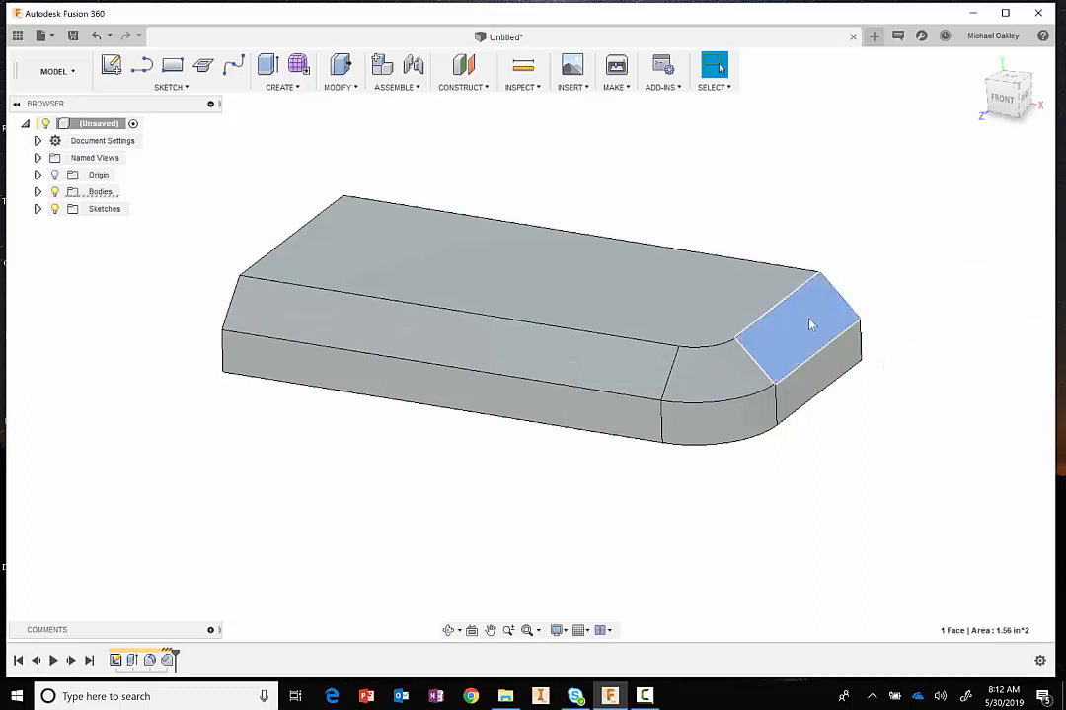
{"action": "left_click", "coordinate": [809, 325]}
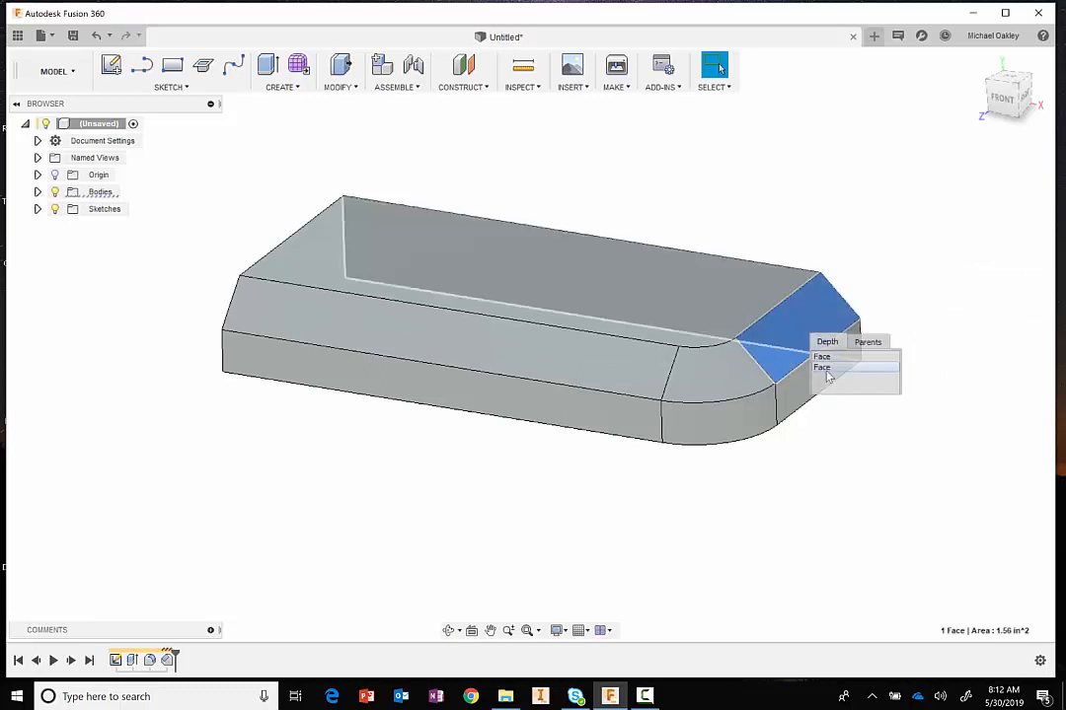
{"action": "mouse_move", "coordinate": [878, 349]}
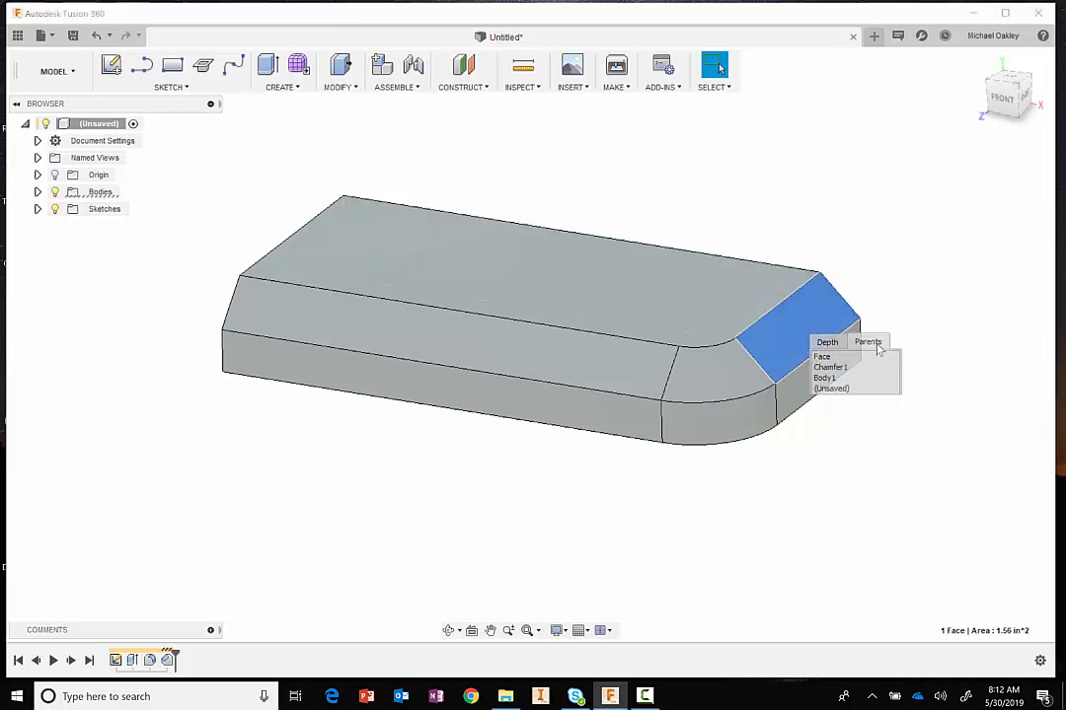
{"action": "left_click", "coordinate": [832, 367]}
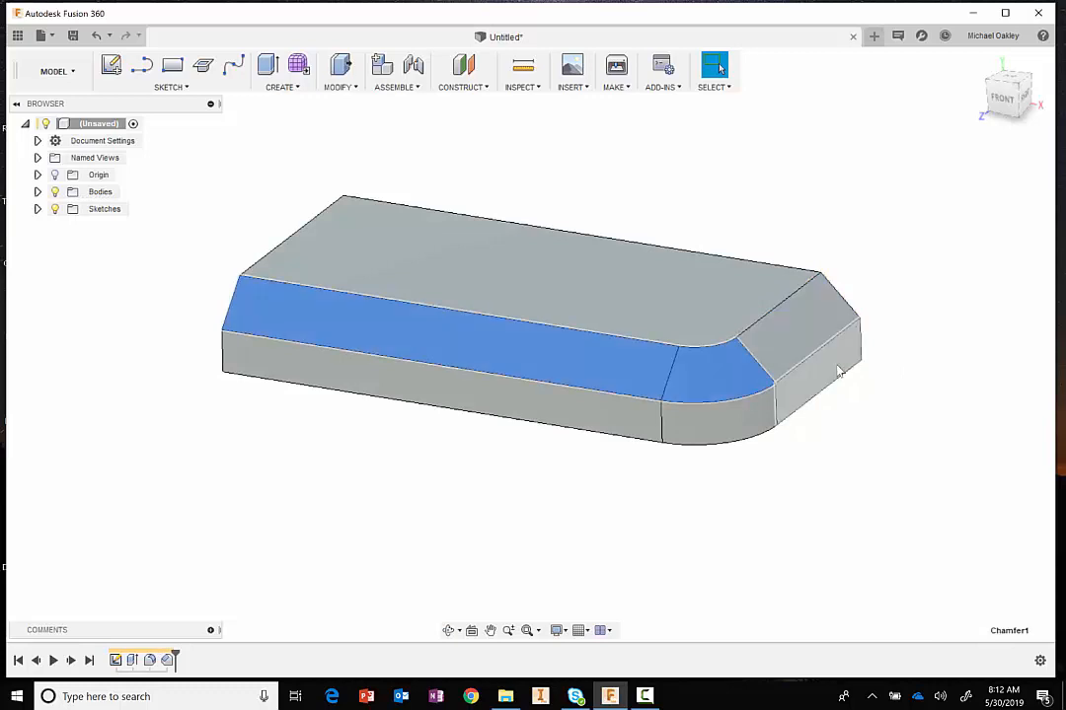
{"action": "right_click", "coordinate": [925, 391]}
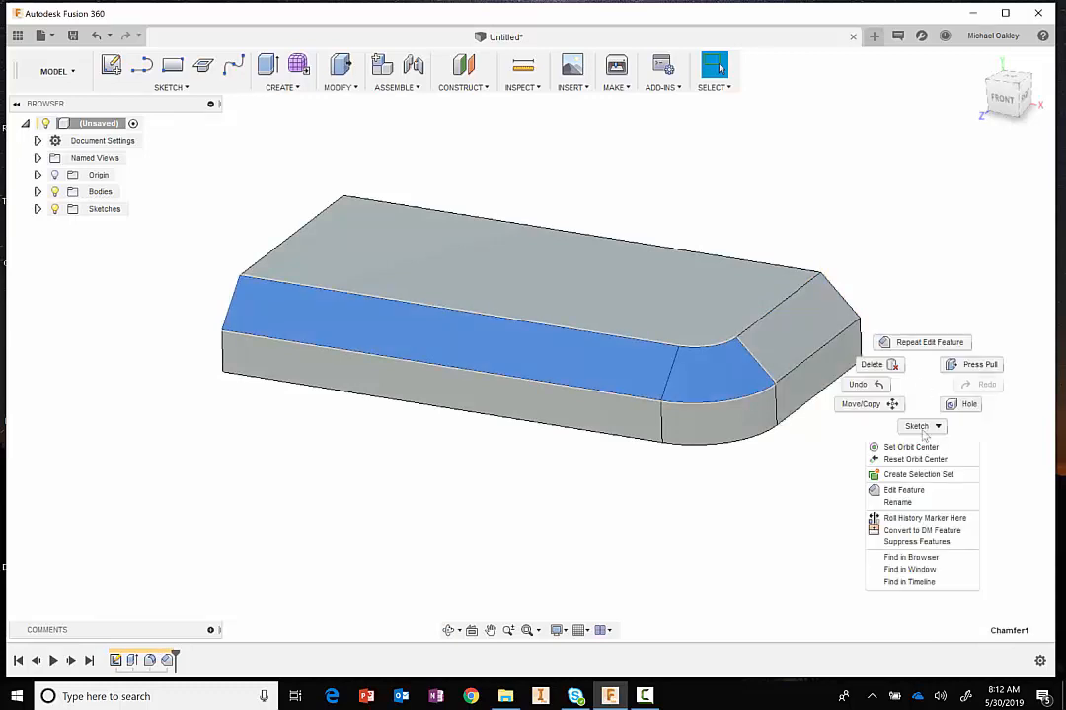
{"action": "left_click", "coordinate": [926, 491]}
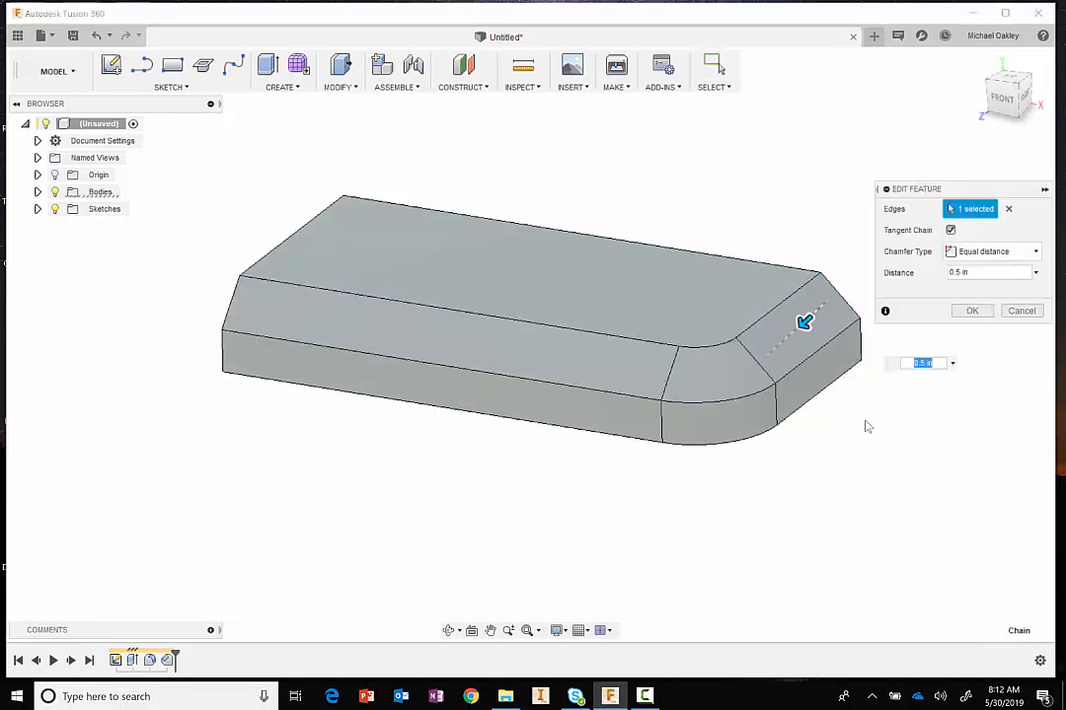
{"action": "type", "text": ".2"}
{"action": "key", "text": "Return"}
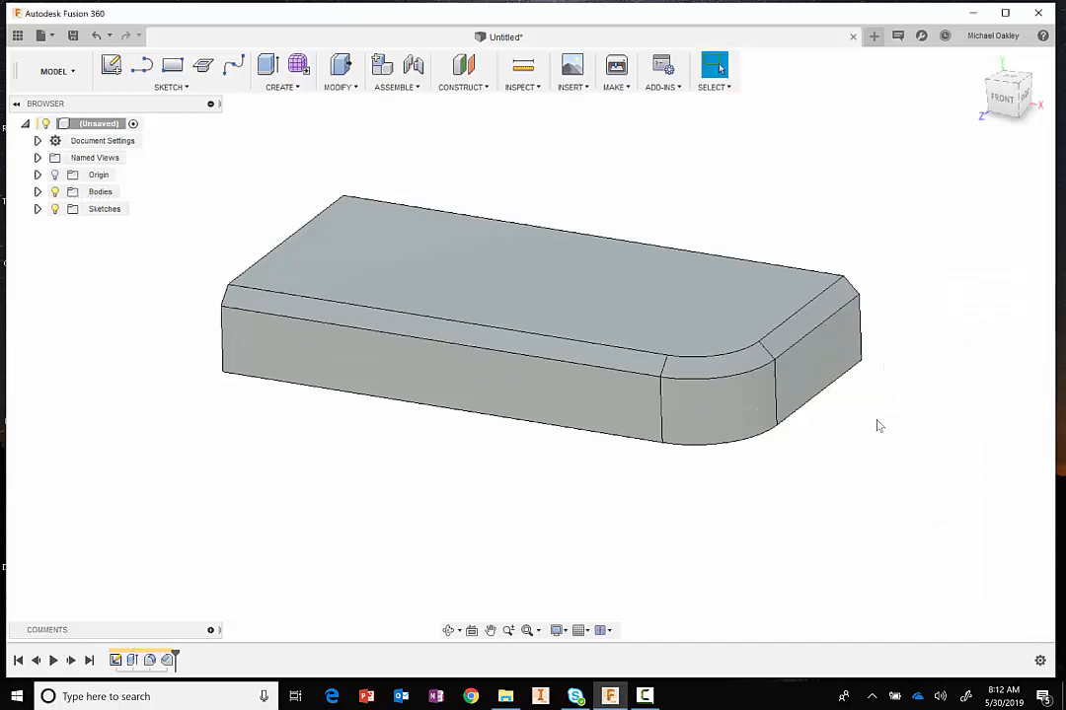
Step: Sketch a two-point rectangle of about 6.69 in² on the block's top face, toward the end away from the rounded corner
{"action": "middle_click_drag", "start_coordinate": [886, 338], "coordinate": [737, 378], "text": "shift"}
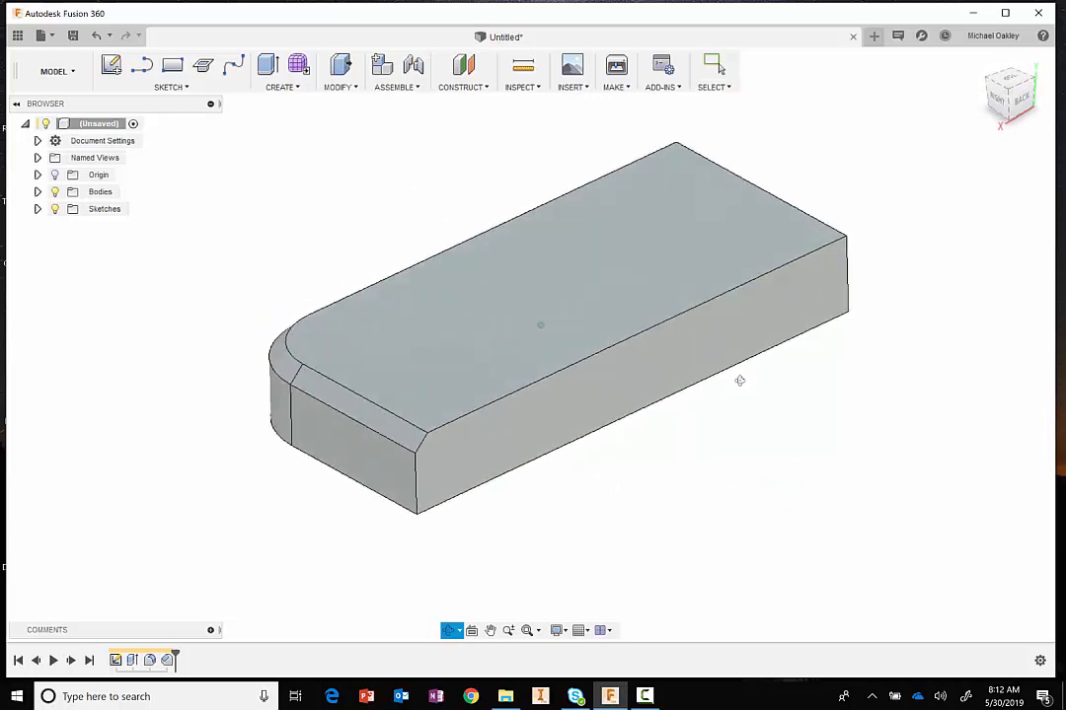
{"action": "middle_click_drag", "start_coordinate": [828, 461], "coordinate": [837, 469]}
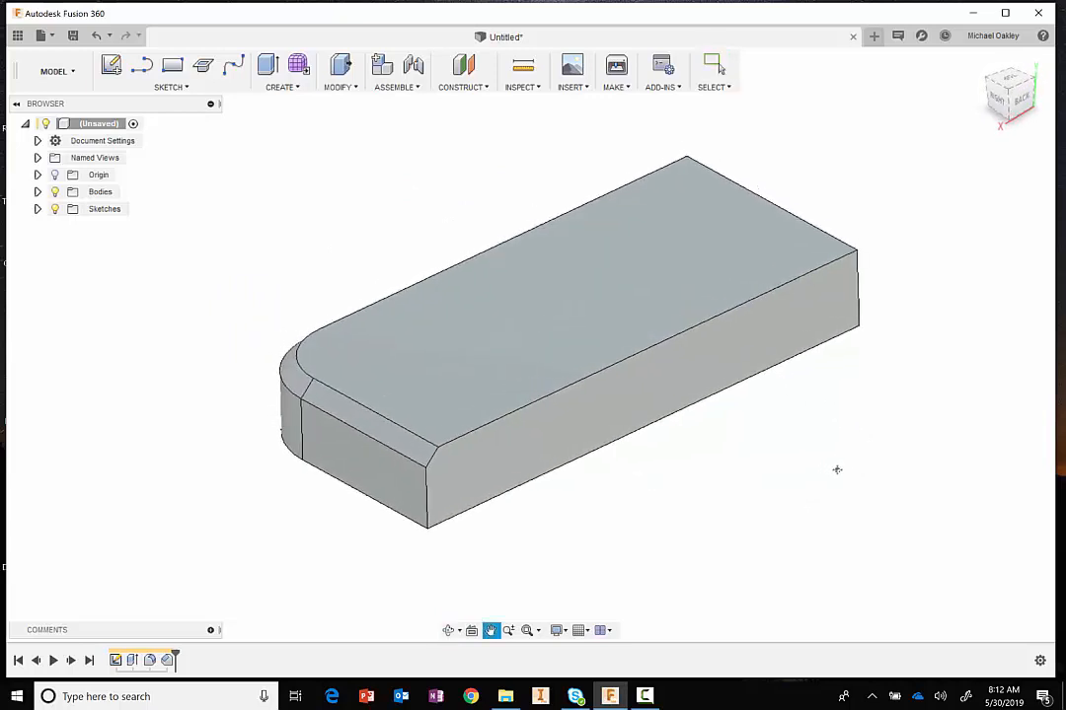
{"action": "key", "text": "Escape"}
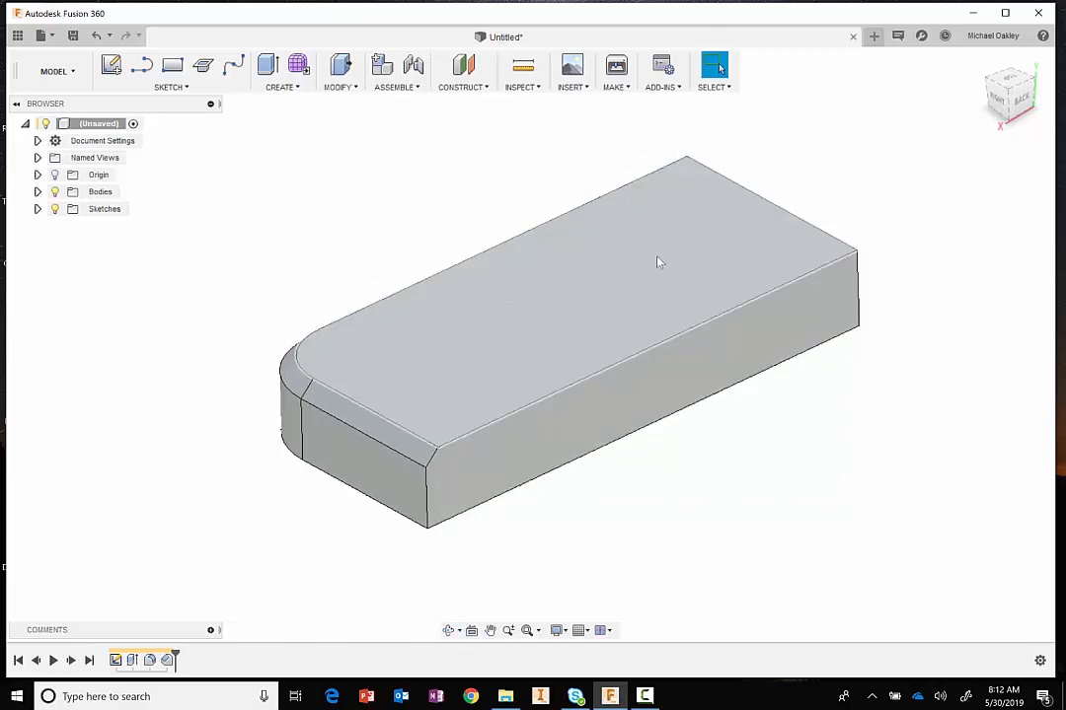
{"action": "left_click", "coordinate": [587, 360]}
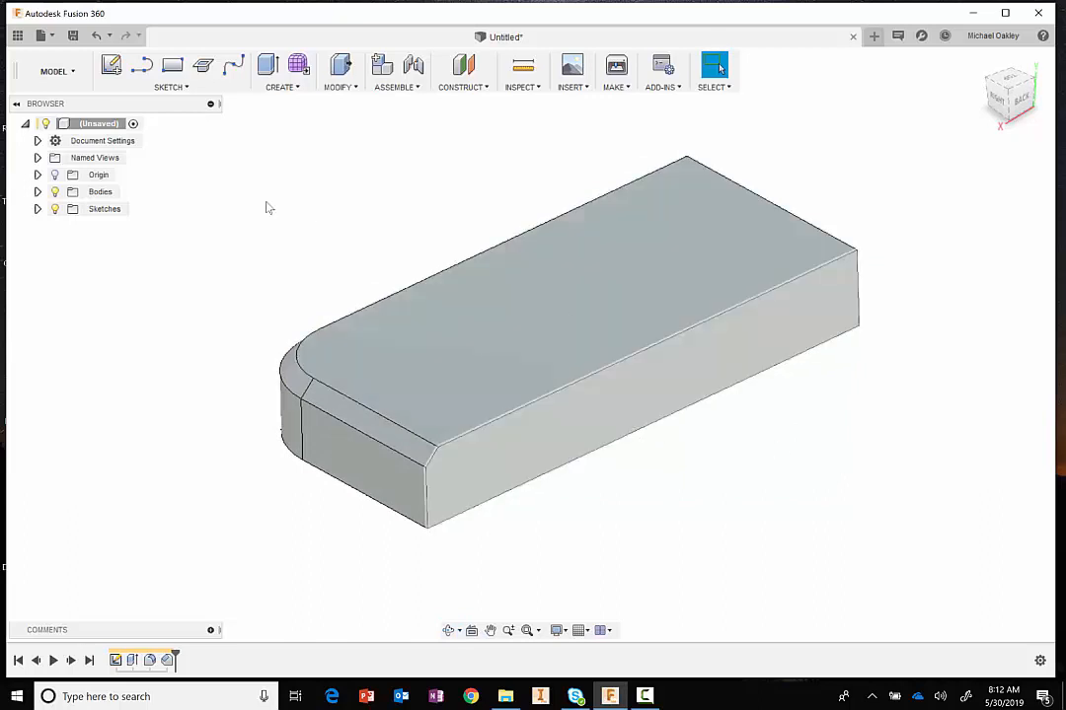
{"action": "left_click", "coordinate": [110, 67]}
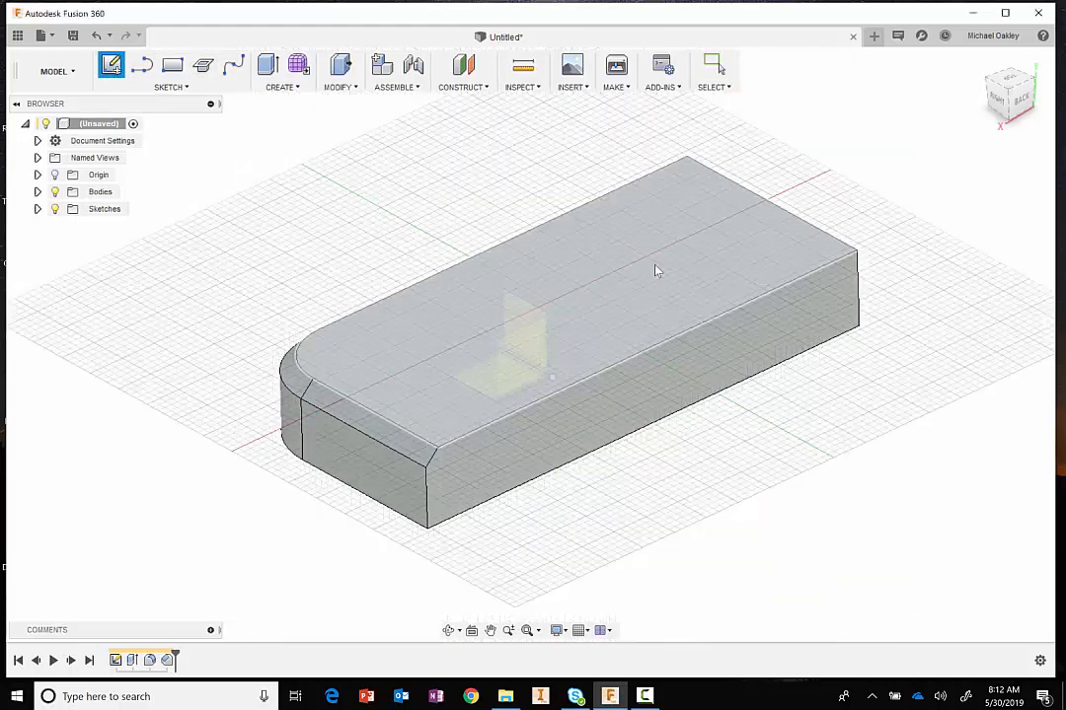
{"action": "left_click", "coordinate": [655, 271]}
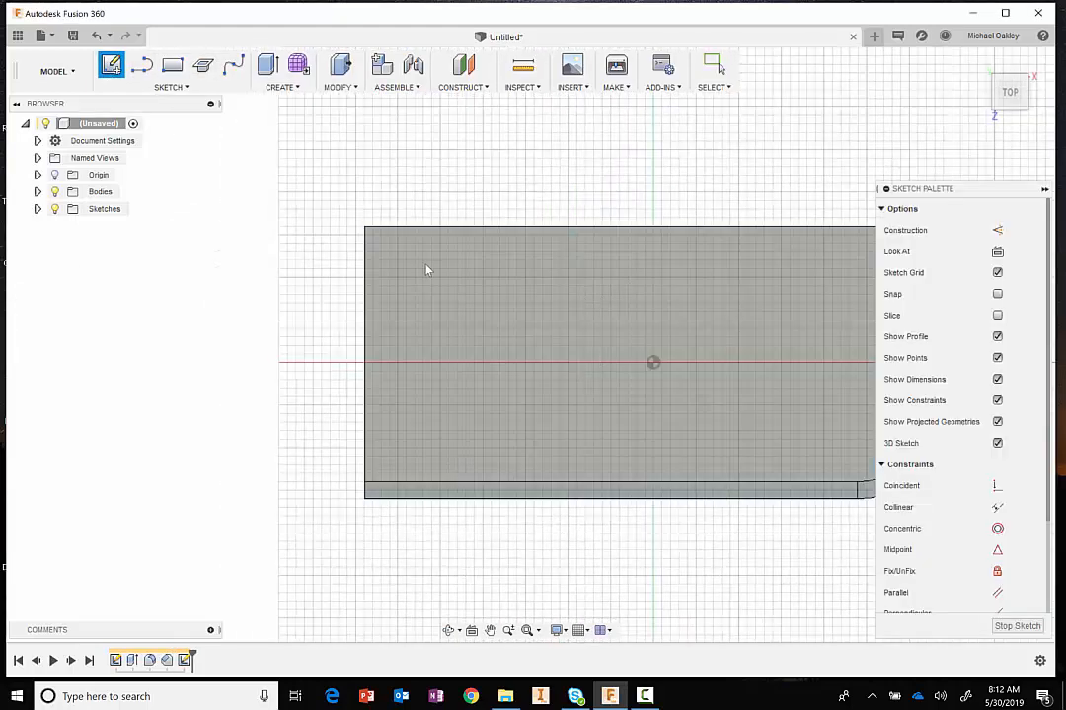
{"action": "key", "text": "r"}
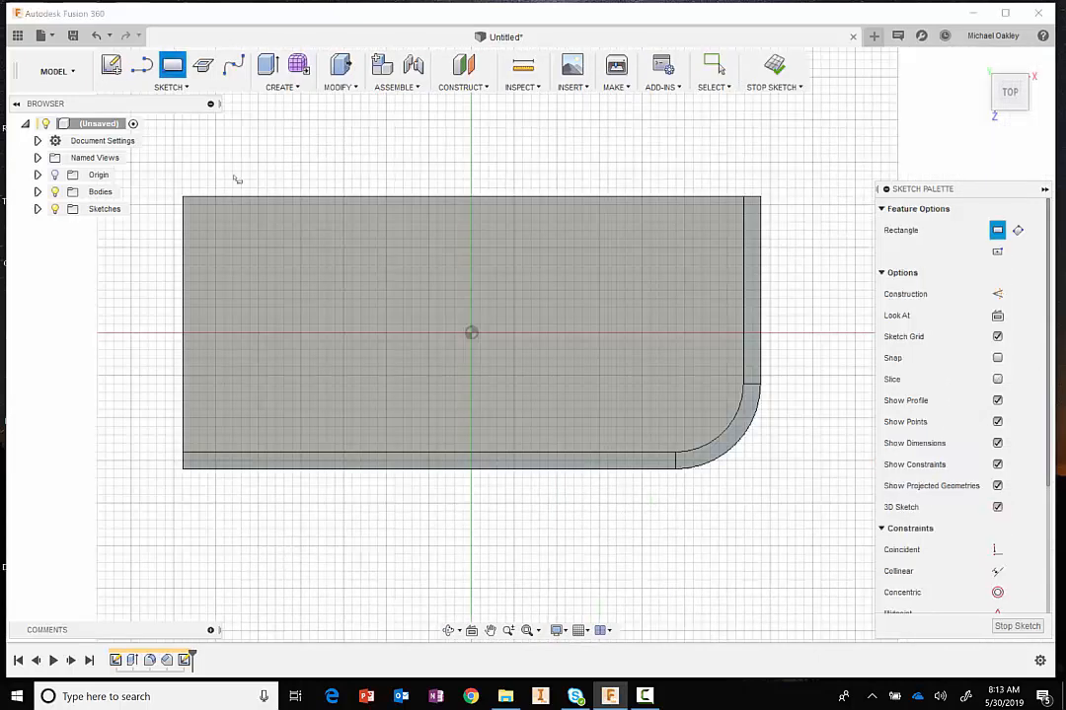
{"action": "left_click", "coordinate": [214, 241]}
{"action": "left_click", "coordinate": [536, 390]}
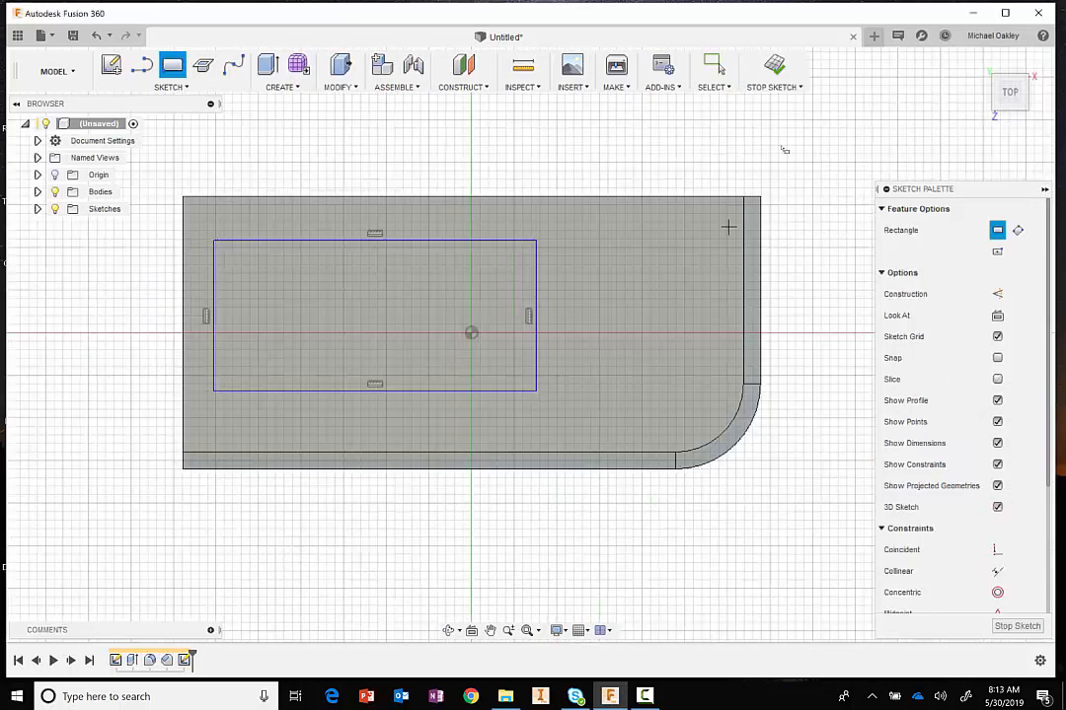
{"action": "left_click", "coordinate": [776, 87]}
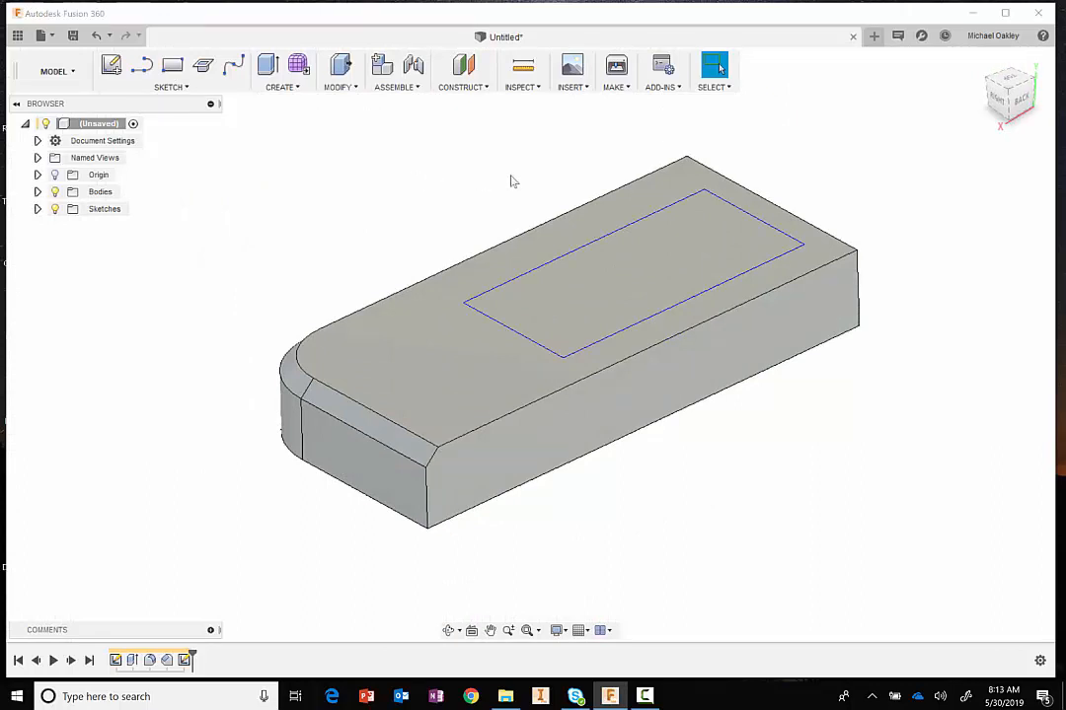
Step: Press-pull the rectangle profile down into the block as a cut about 0.332 in deep
{"action": "left_click", "coordinate": [630, 269]}
{"action": "right_click", "coordinate": [630, 269]}
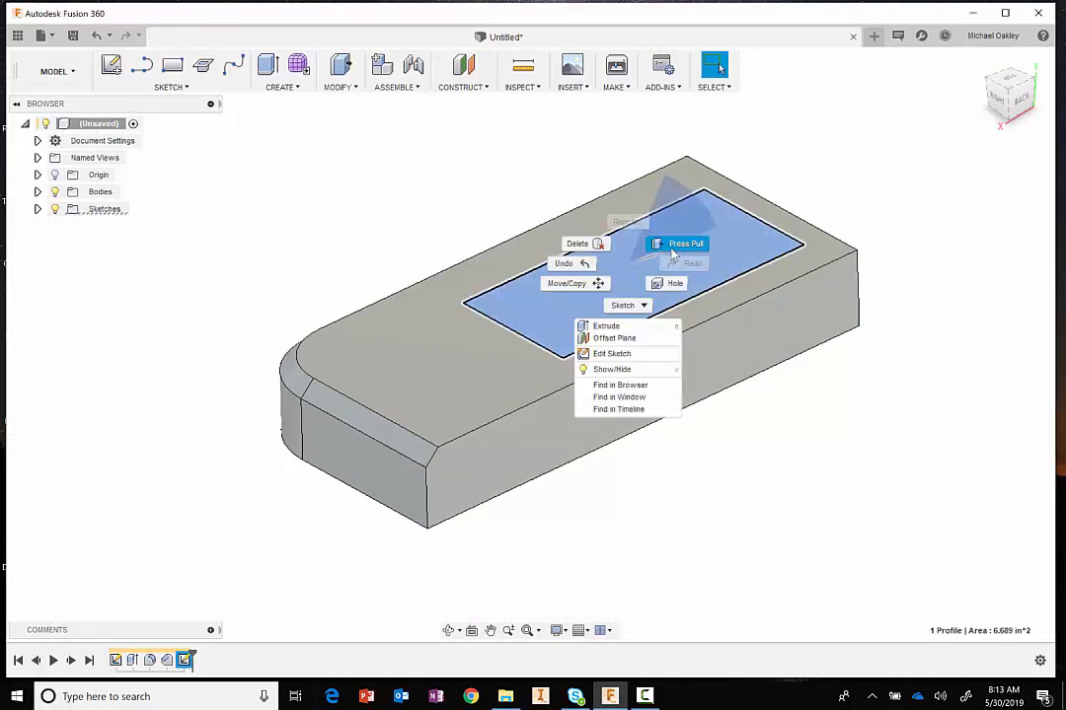
{"action": "left_click", "coordinate": [681, 244]}
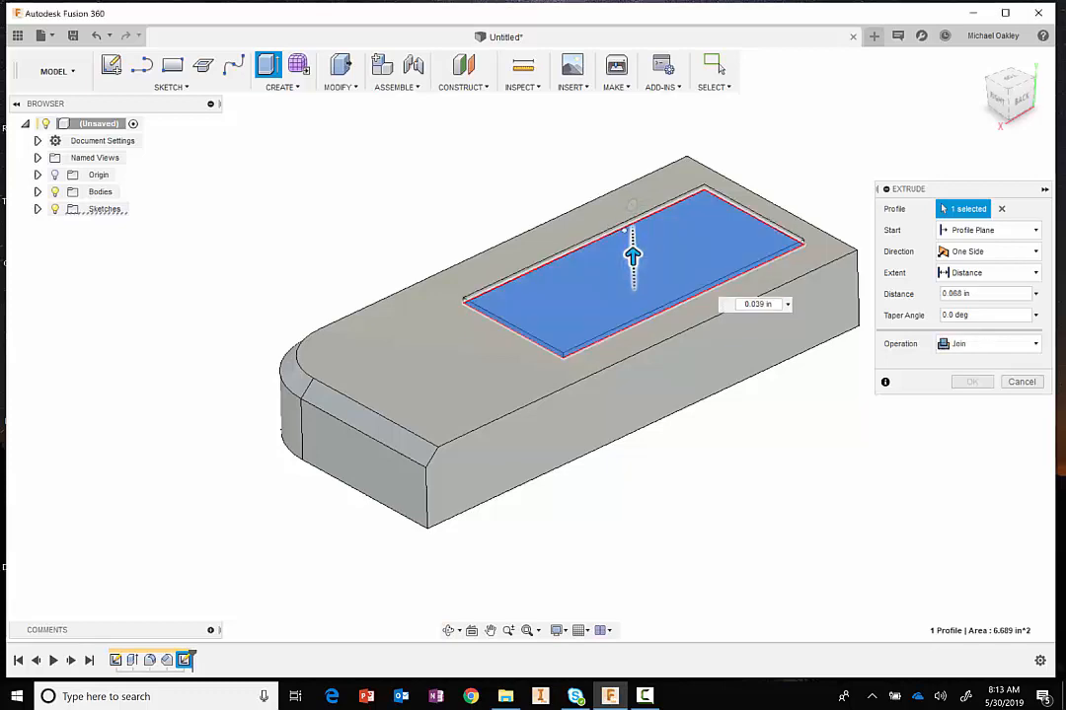
{"action": "left_click_drag", "start_coordinate": [632, 254], "coordinate": [630, 181]}
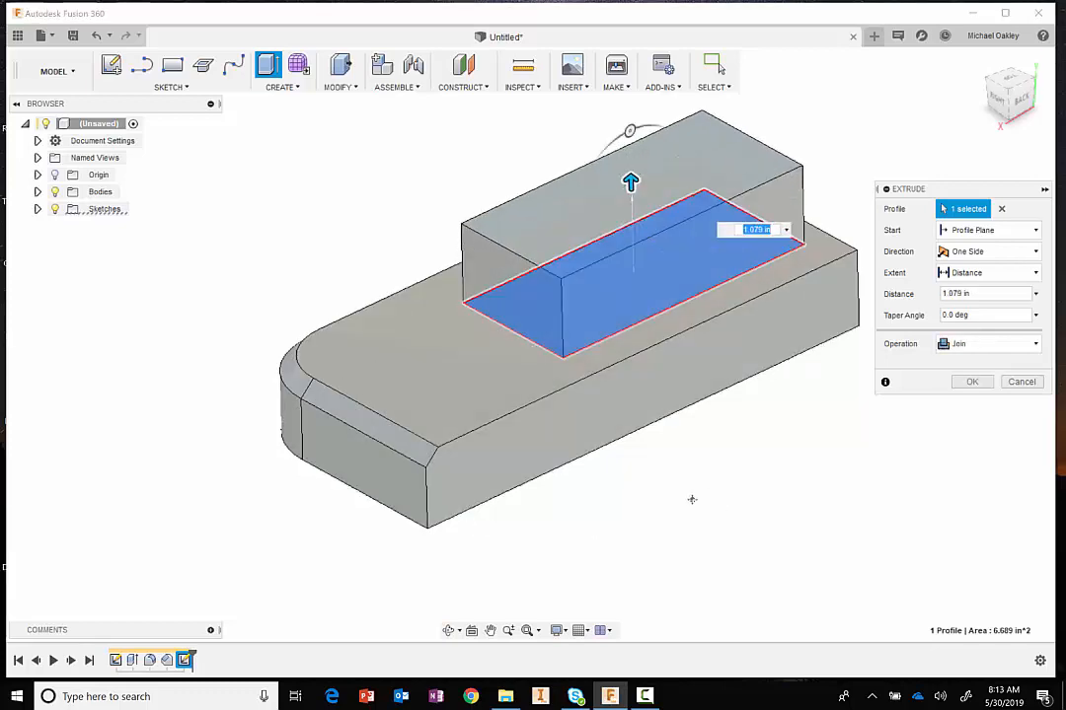
{"action": "middle_click_drag", "start_coordinate": [692, 499], "coordinate": [647, 518]}
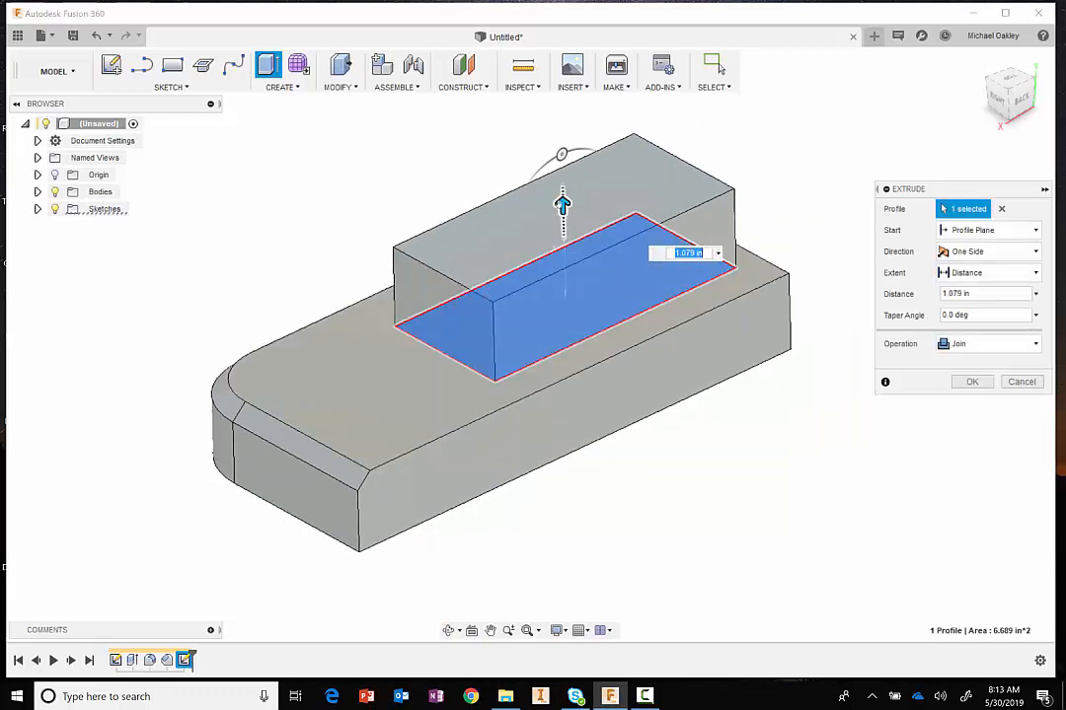
{"action": "left_click_drag", "start_coordinate": [562, 204], "coordinate": [566, 334]}
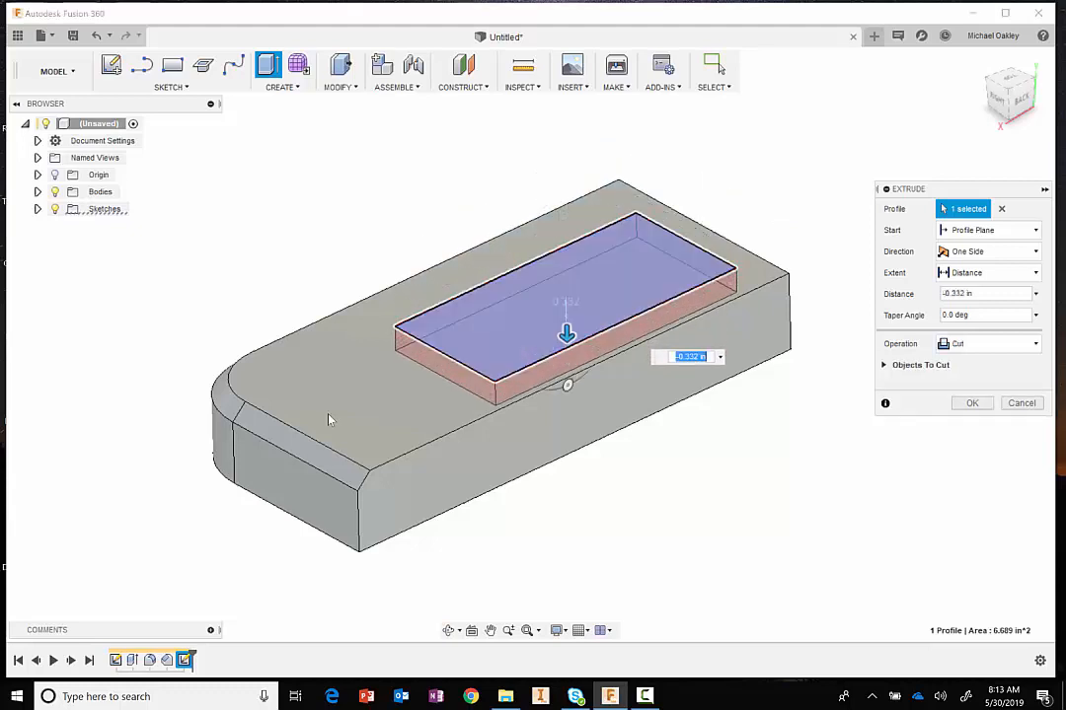
{"action": "left_click", "coordinate": [970, 403]}
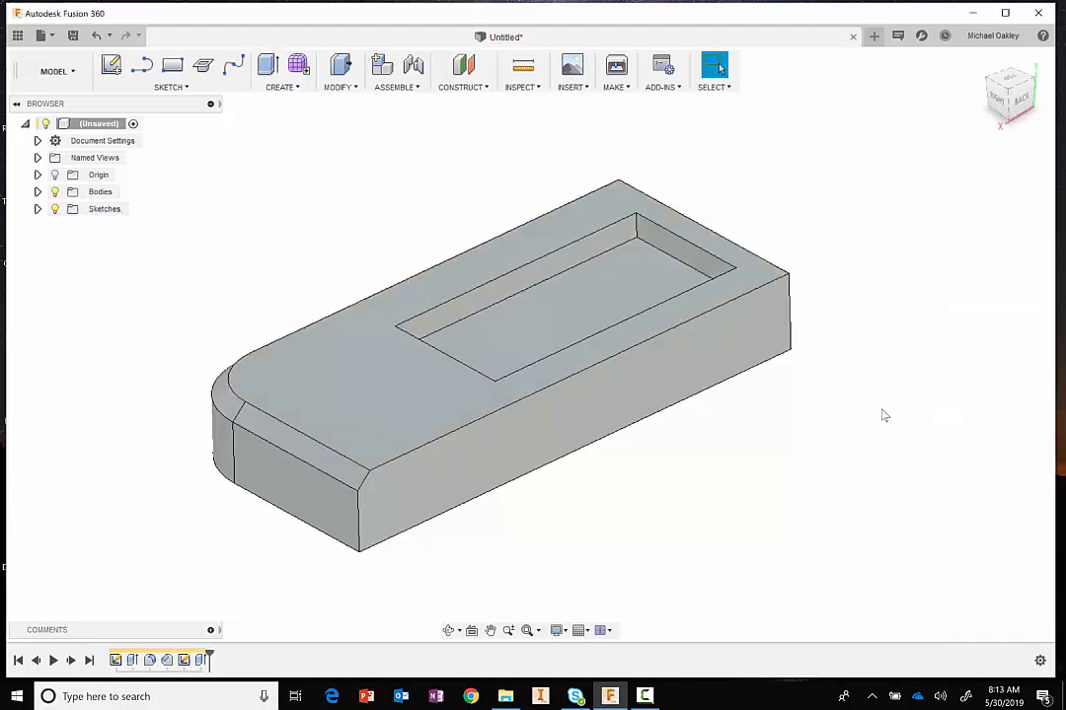
Step: Fillet the four vertical corner edges of the pocket together with a constant radius of about 0.576 in
{"action": "middle_click_drag", "start_coordinate": [841, 504], "coordinate": [814, 482], "text": "shift"}
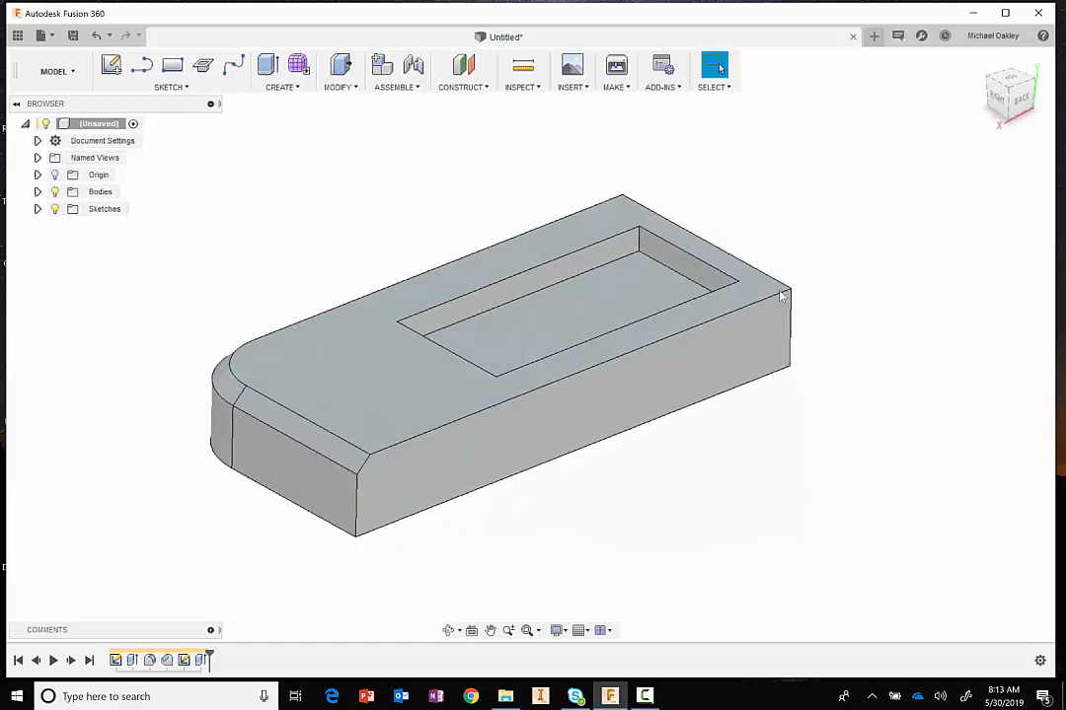
{"action": "left_click", "coordinate": [639, 238]}
{"action": "right_click", "coordinate": [640, 238]}
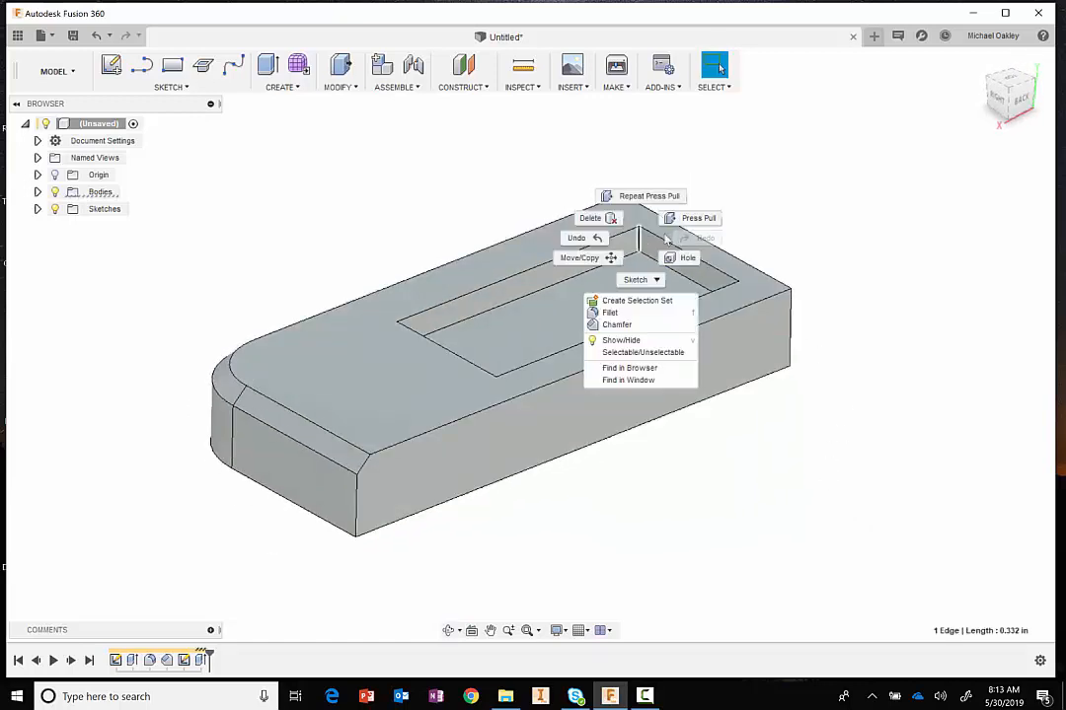
{"action": "left_click", "coordinate": [691, 219]}
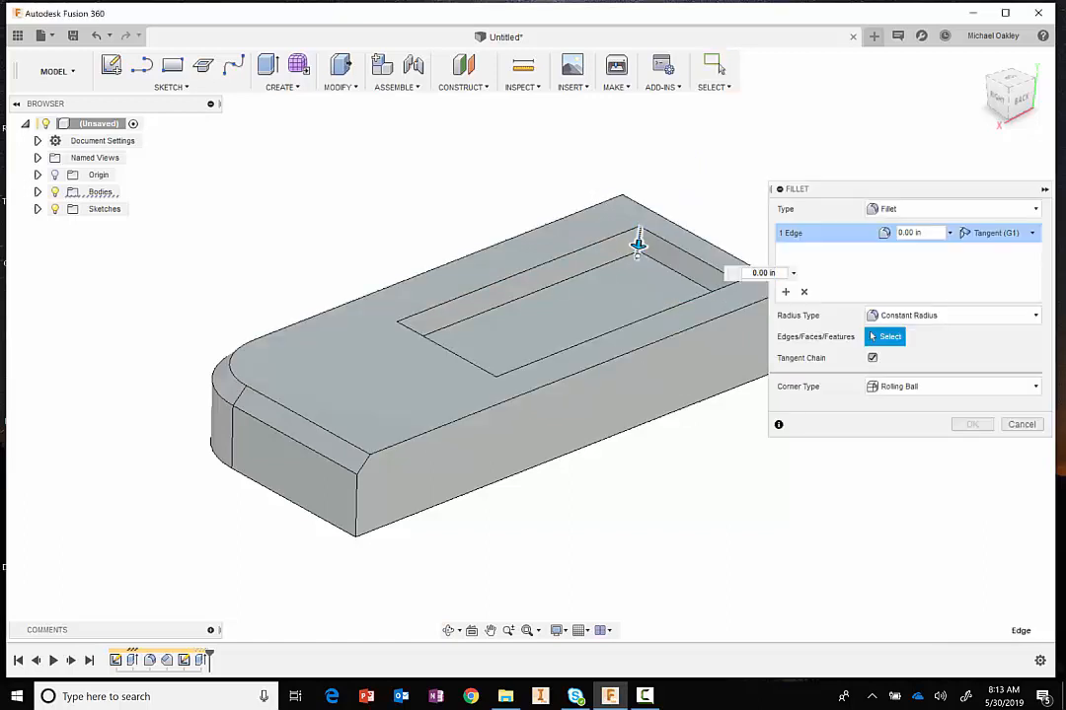
{"action": "left_click_drag", "start_coordinate": [637, 244], "coordinate": [635, 261]}
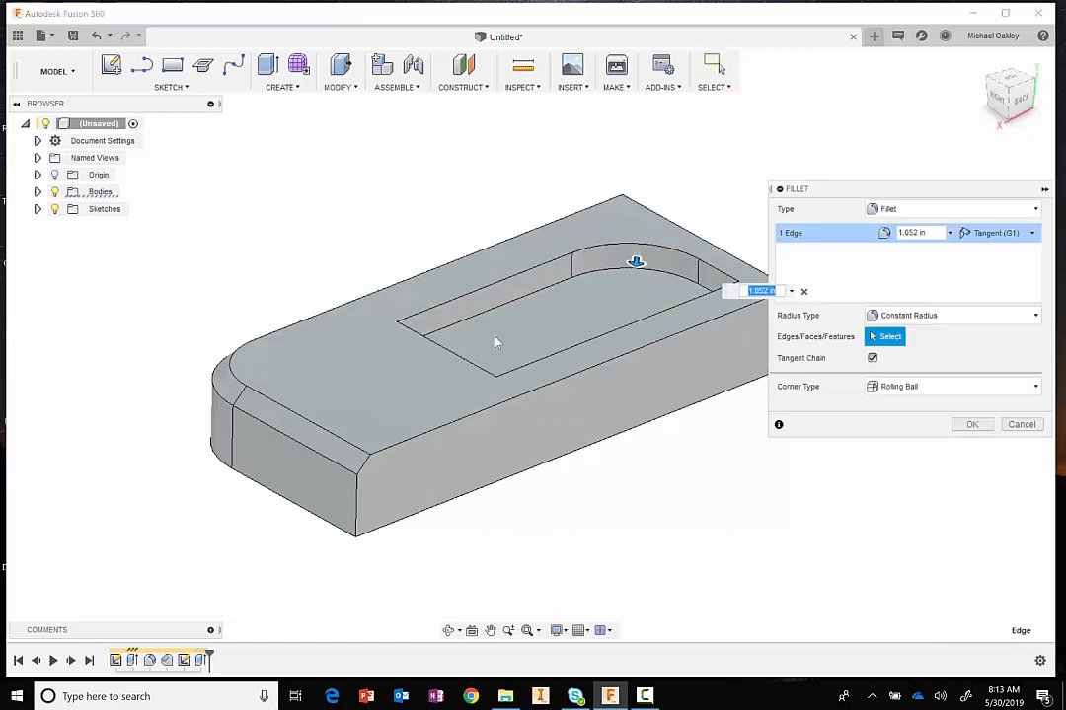
{"action": "left_click", "coordinate": [398, 334]}
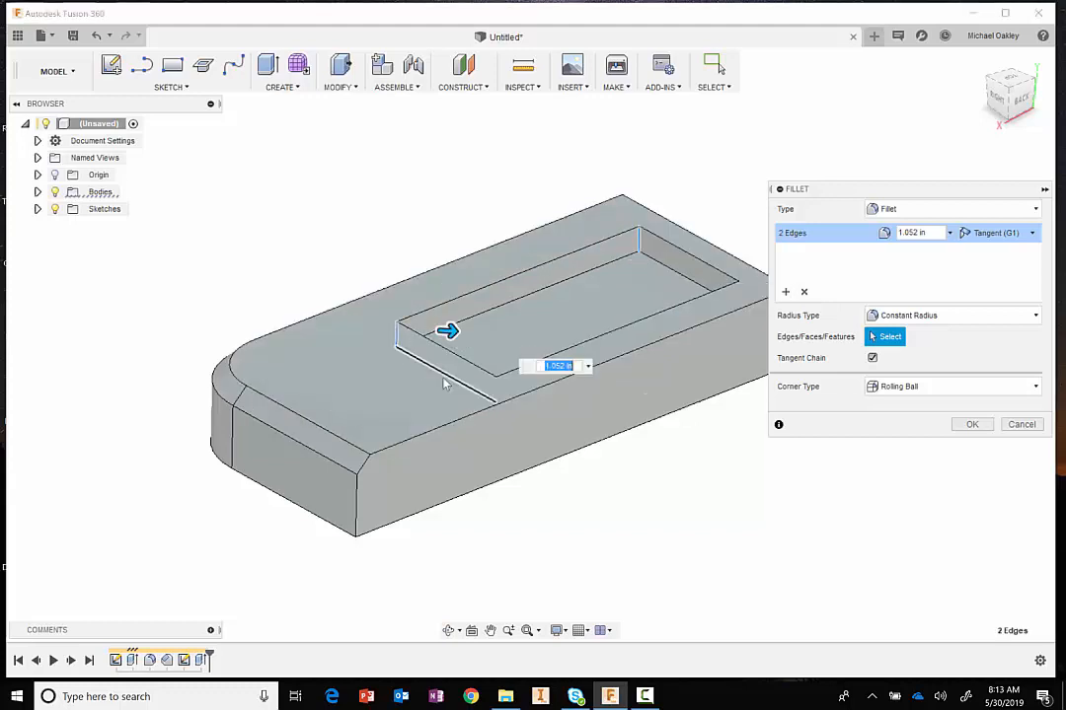
{"action": "left_click", "coordinate": [494, 386]}
{"action": "left_click", "coordinate": [738, 298]}
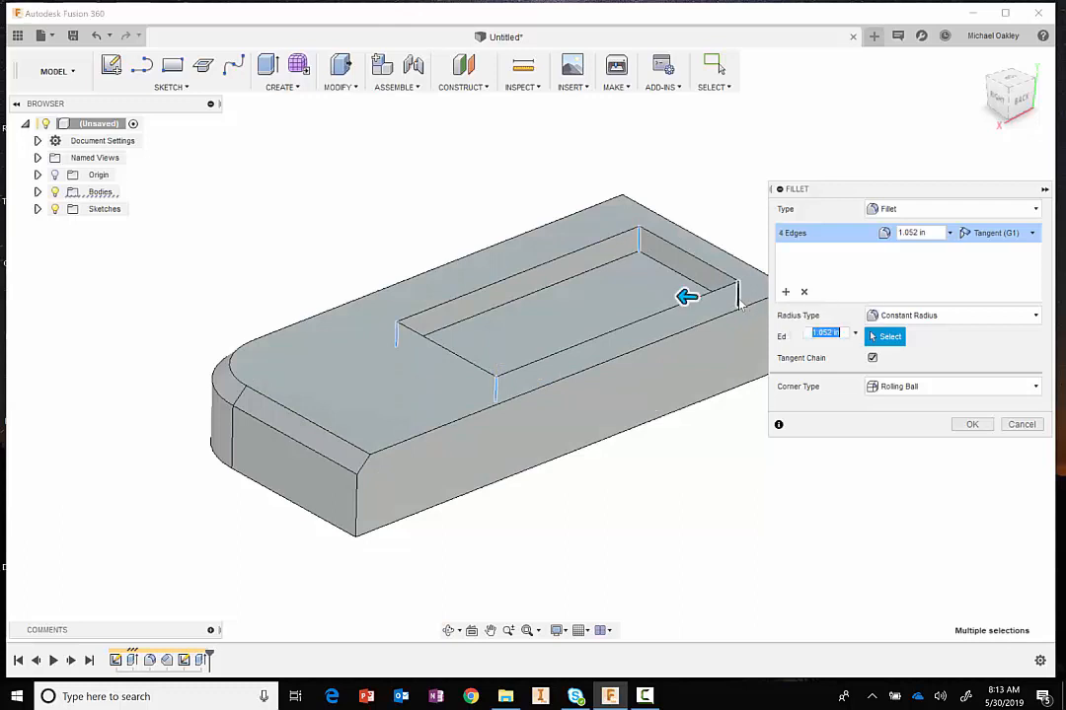
{"action": "mouse_move", "coordinate": [685, 296]}
{"action": "left_mouse_down"}
{"action": "mouse_move", "coordinate": [712, 297]}
{"action": "mouse_move", "coordinate": [624, 295]}
{"action": "mouse_move", "coordinate": [702, 297]}
{"action": "left_mouse_up"}
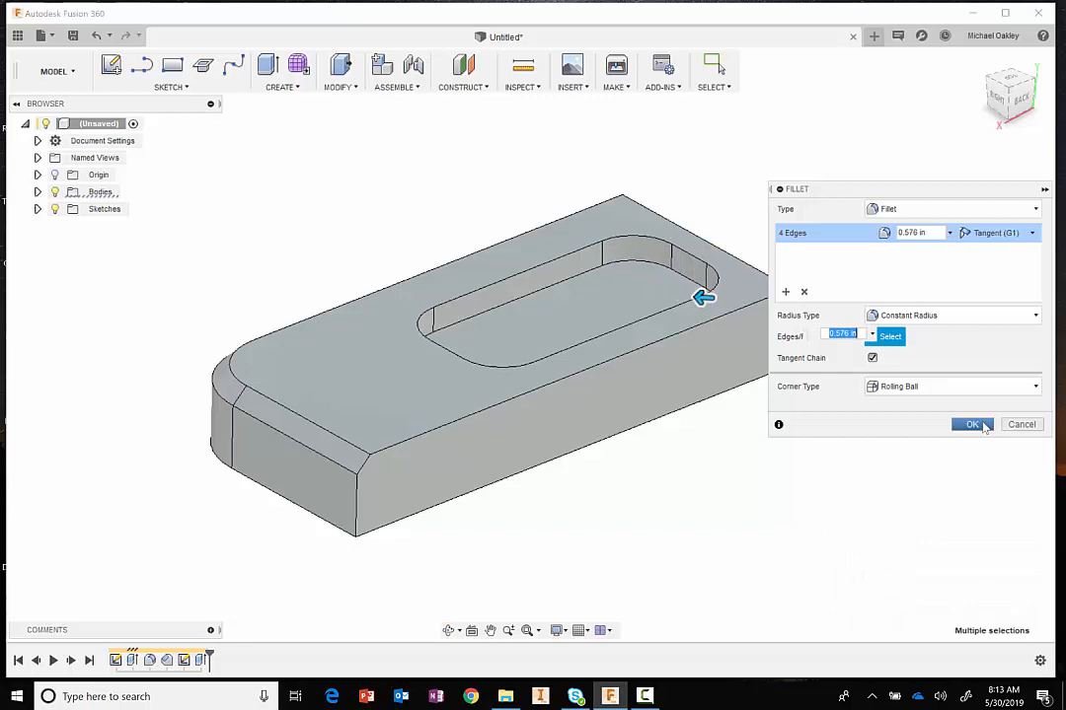
{"action": "left_click", "coordinate": [973, 425]}
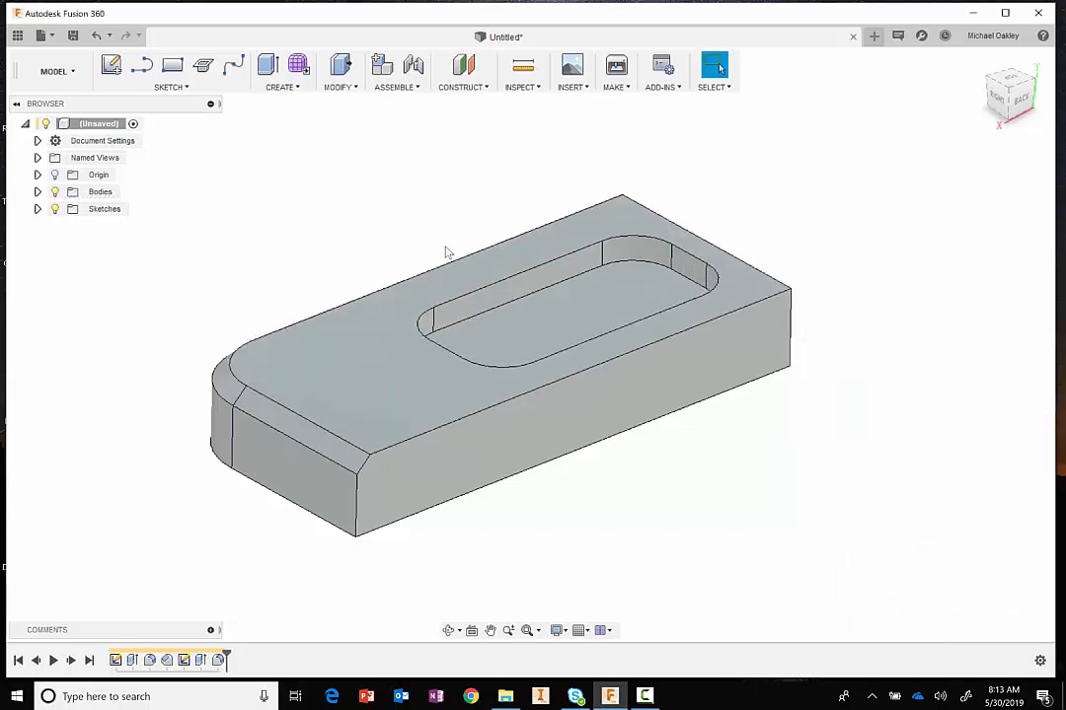
Step: Roll the design history back to just after the base extrusion, and return it to the end of the timeline
{"action": "mouse_move", "coordinate": [408, 231]}
{"action": "middle_mouse_down", "text": "shift"}
{"action": "mouse_move", "coordinate": [467, 207]}
{"action": "mouse_move", "coordinate": [572, 219]}
{"action": "mouse_move", "coordinate": [523, 242]}
{"action": "mouse_move", "coordinate": [540, 246]}
{"action": "mouse_move", "coordinate": [630, 219]}
{"action": "mouse_move", "coordinate": [649, 236]}
{"action": "middle_mouse_up", "text": "shift"}
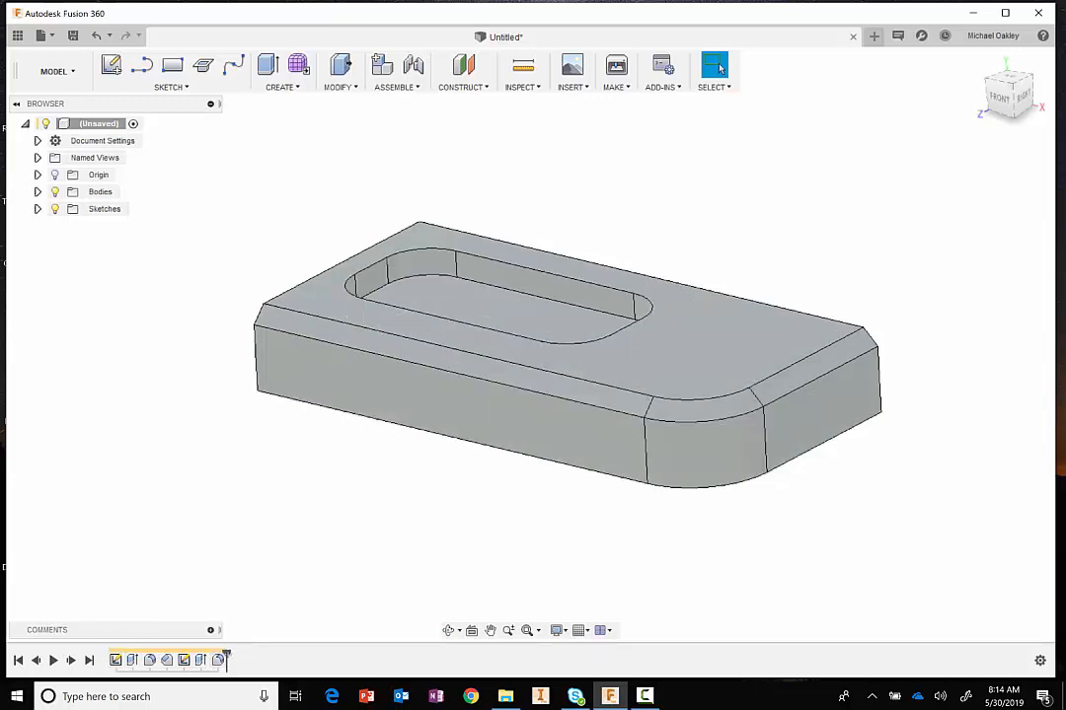
{"action": "left_click_drag", "start_coordinate": [226, 659], "coordinate": [141, 661]}
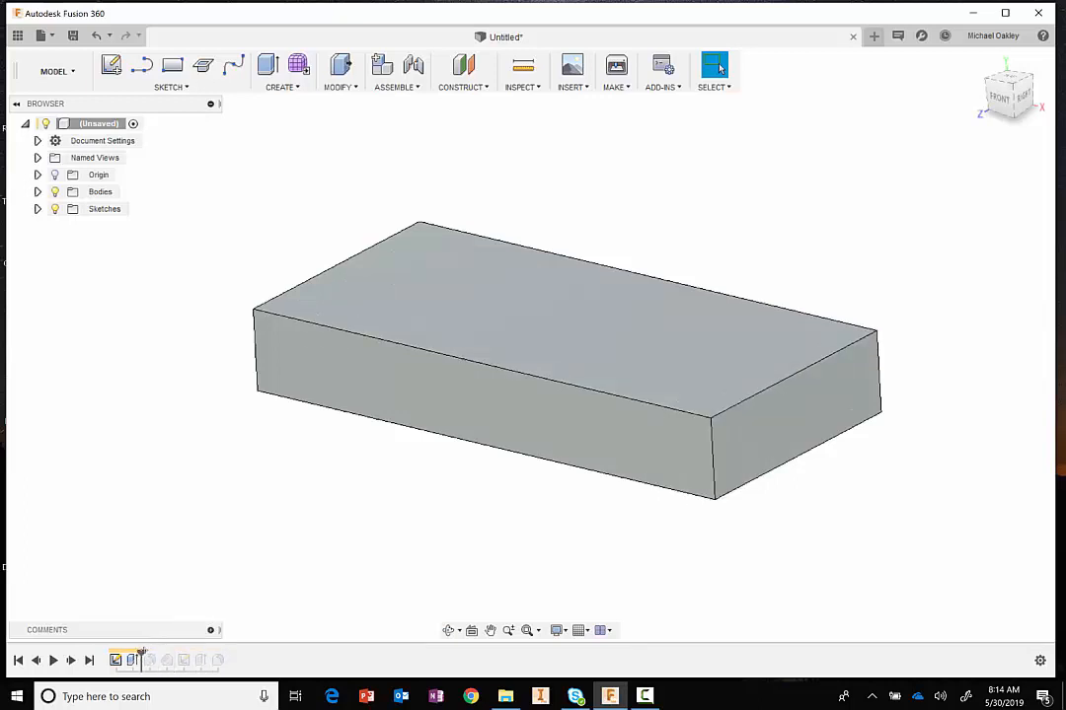
{"action": "mouse_move", "coordinate": [141, 659]}
{"action": "left_mouse_down"}
{"action": "mouse_move", "coordinate": [156, 658]}
{"action": "mouse_move", "coordinate": [140, 659]}
{"action": "left_mouse_up"}
{"action": "left_click_drag", "start_coordinate": [141, 659], "coordinate": [208, 655]}
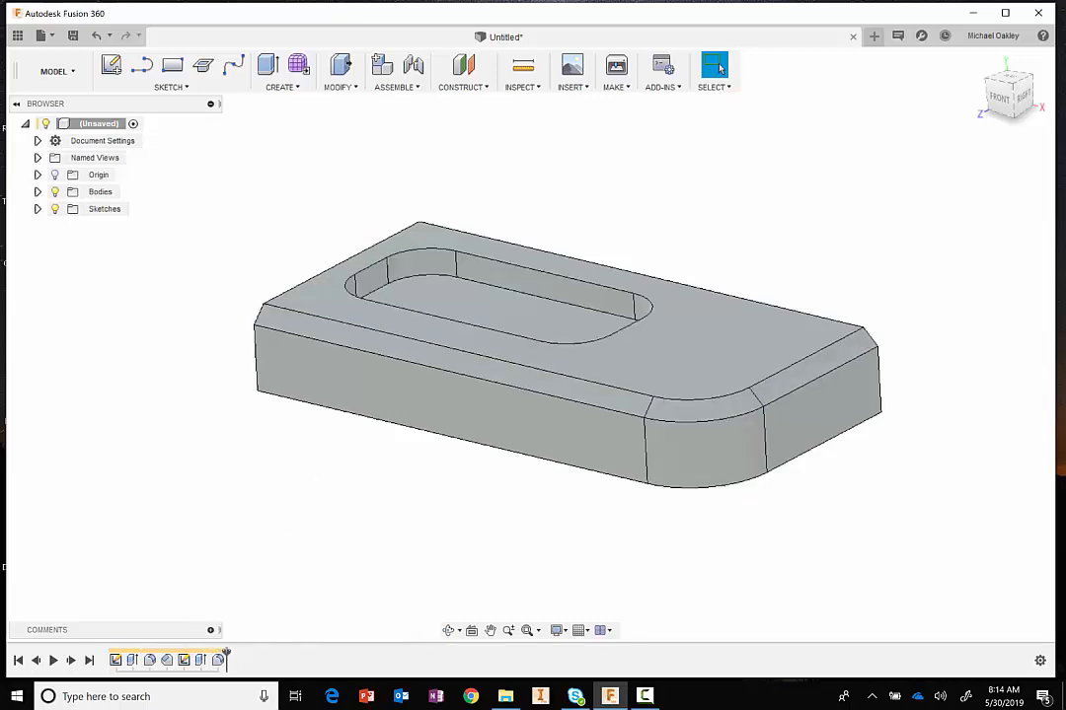
Step: Roll the design history back to just after the base extrusion, before the corner fillet
{"action": "left_click_drag", "start_coordinate": [226, 655], "coordinate": [141, 655]}
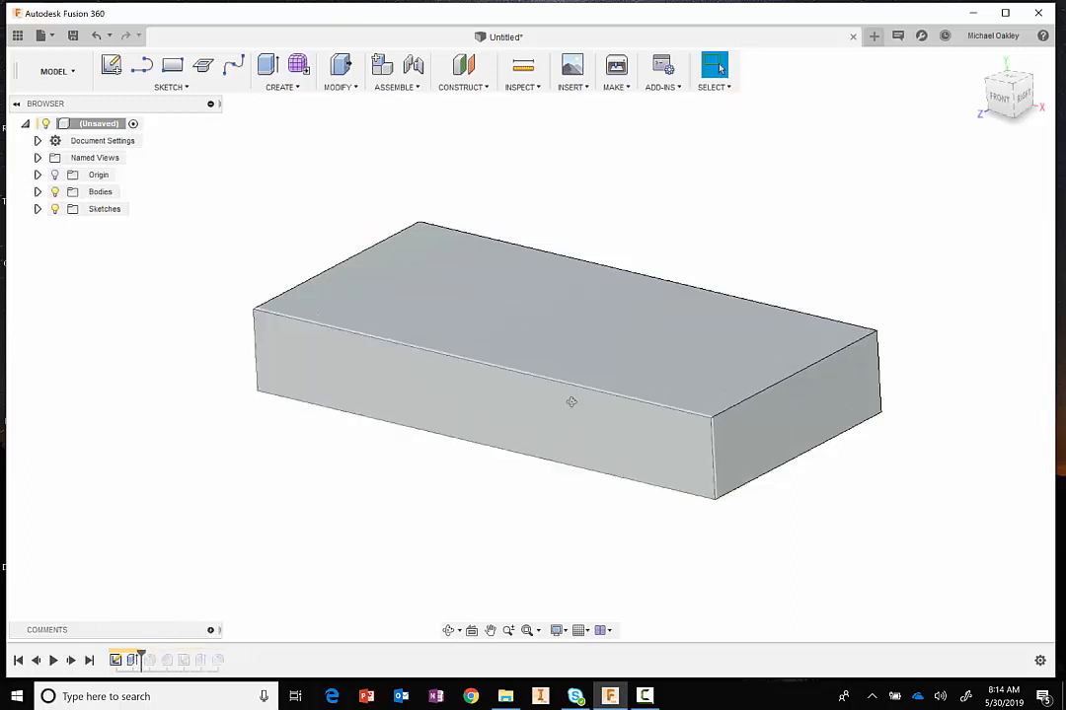
{"action": "middle_click_drag", "start_coordinate": [568, 402], "coordinate": [425, 326], "text": "shift"}
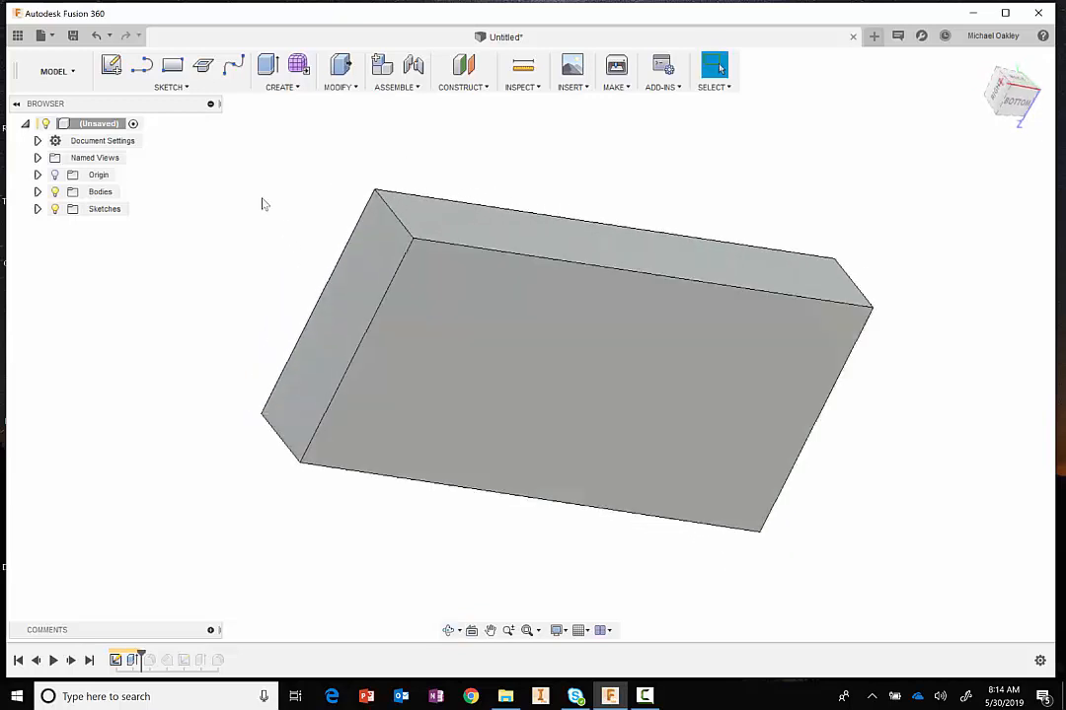
Step: Shell the base block to the inside, removing its bottom face and the adjoining long side face
{"action": "left_click", "coordinate": [296, 83]}
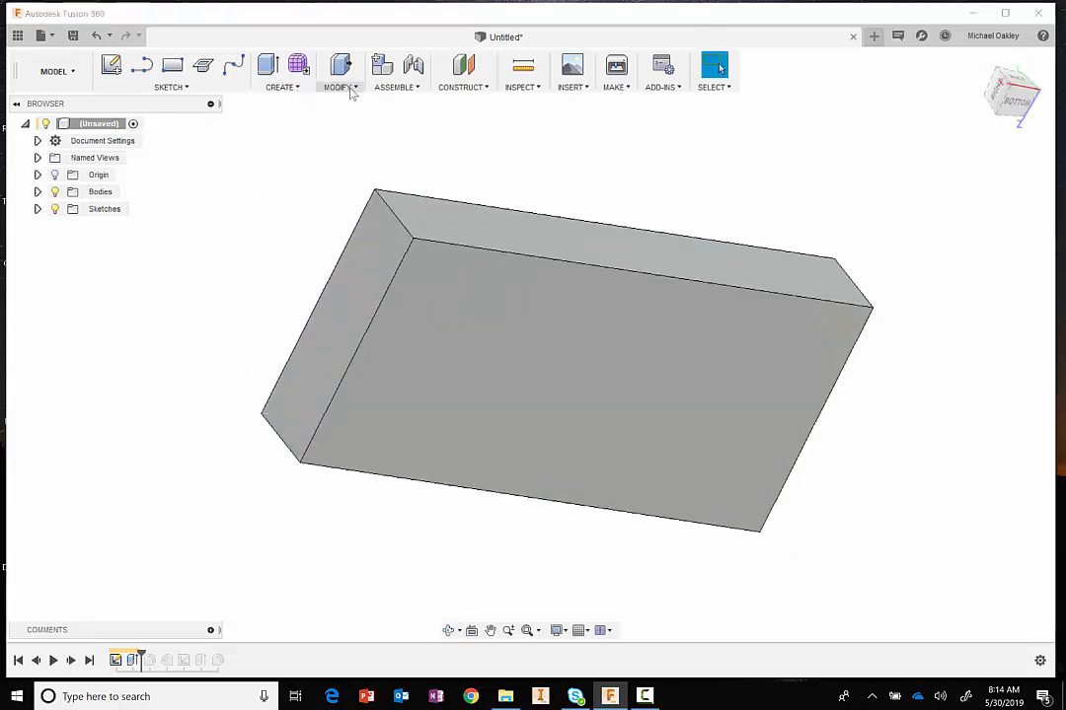
{"action": "left_click", "coordinate": [345, 88]}
{"action": "left_click", "coordinate": [344, 160]}
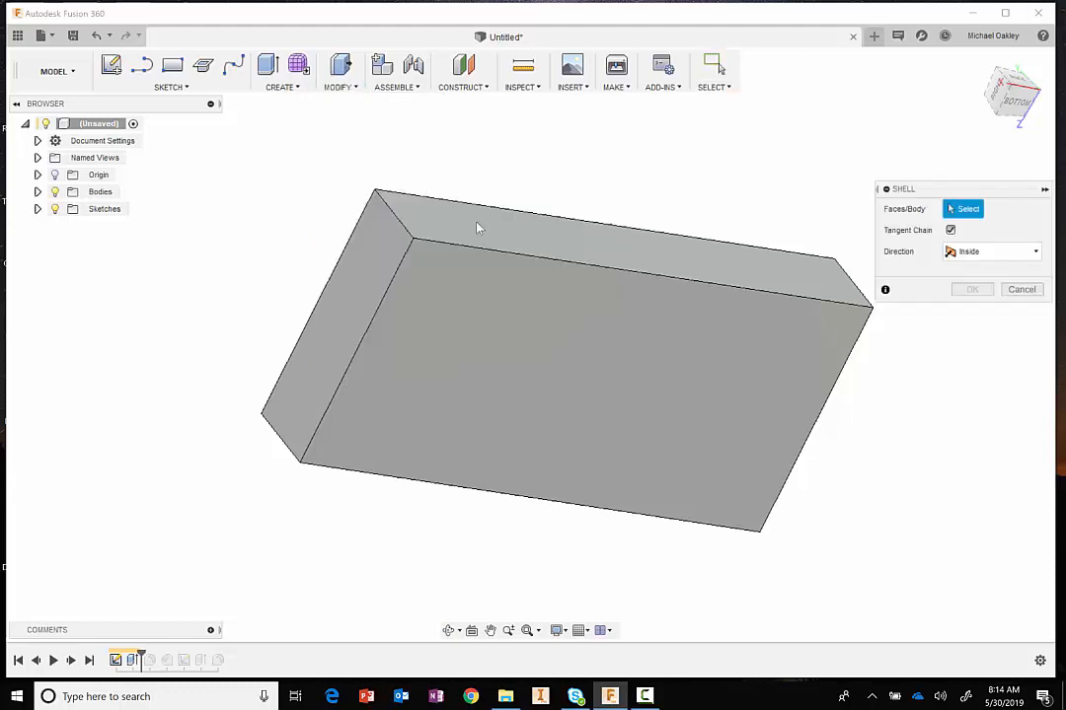
{"action": "left_click", "coordinate": [490, 240]}
{"action": "left_click", "coordinate": [482, 309]}
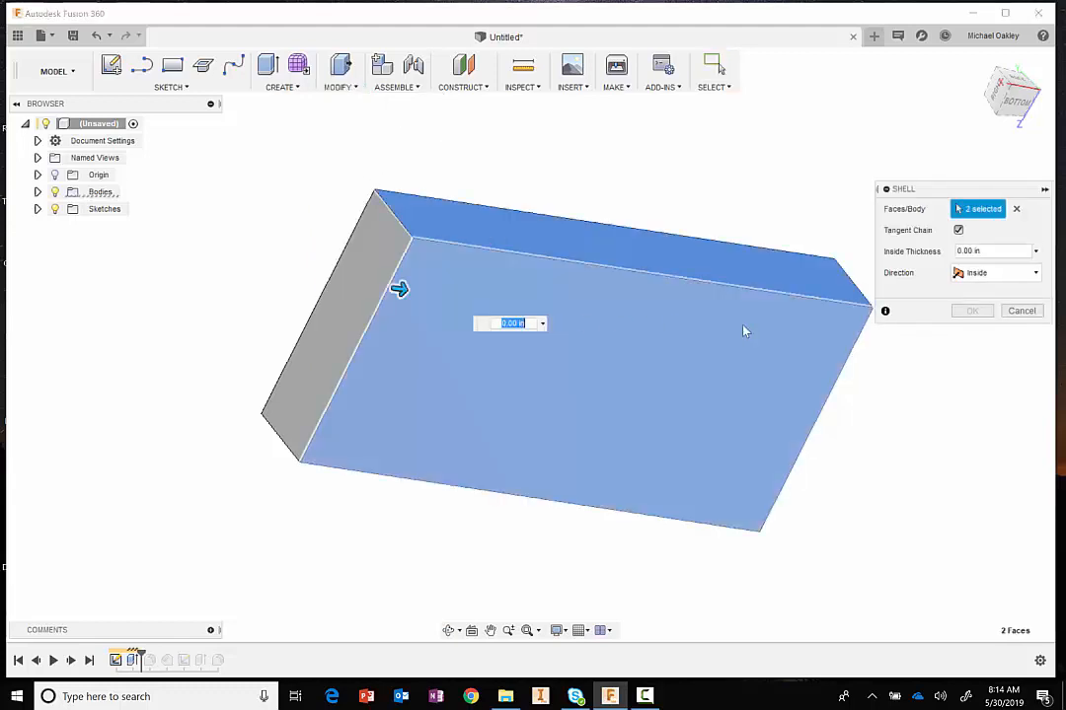
{"action": "left_click_drag", "start_coordinate": [409, 296], "coordinate": [496, 312]}
{"action": "left_click", "coordinate": [963, 310]}
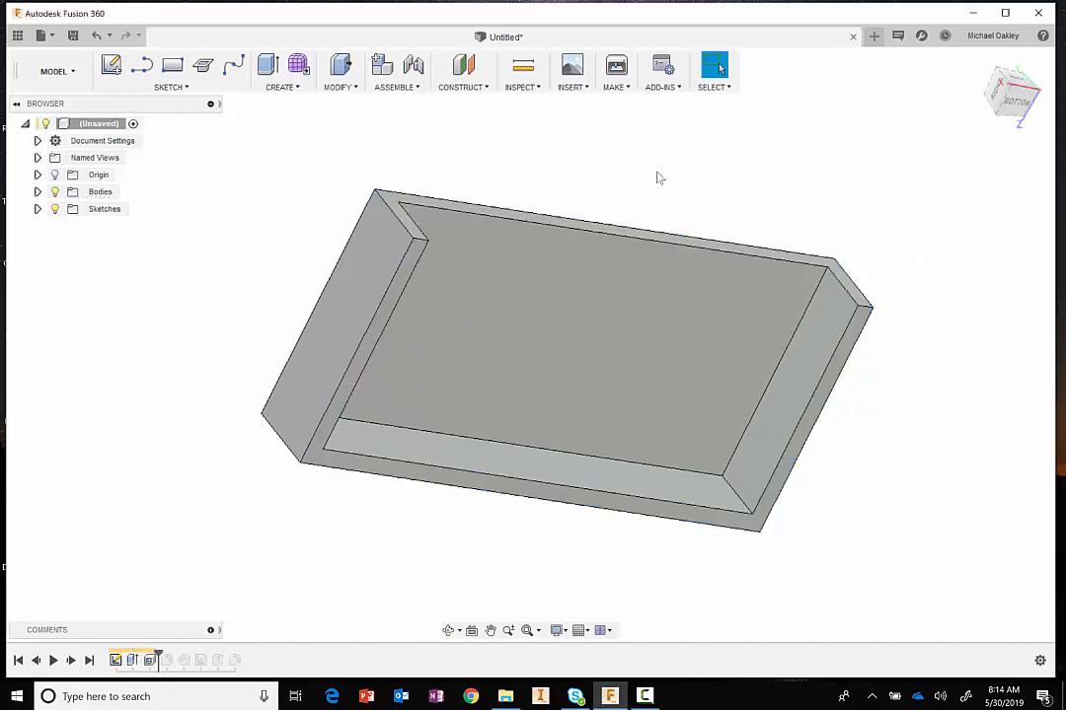
Step: Roll the design history forward from the shell to the end of the timeline, restoring the fillet, chamfer and pocket features
{"action": "middle_click_drag", "start_coordinate": [631, 180], "coordinate": [752, 195], "text": "shift"}
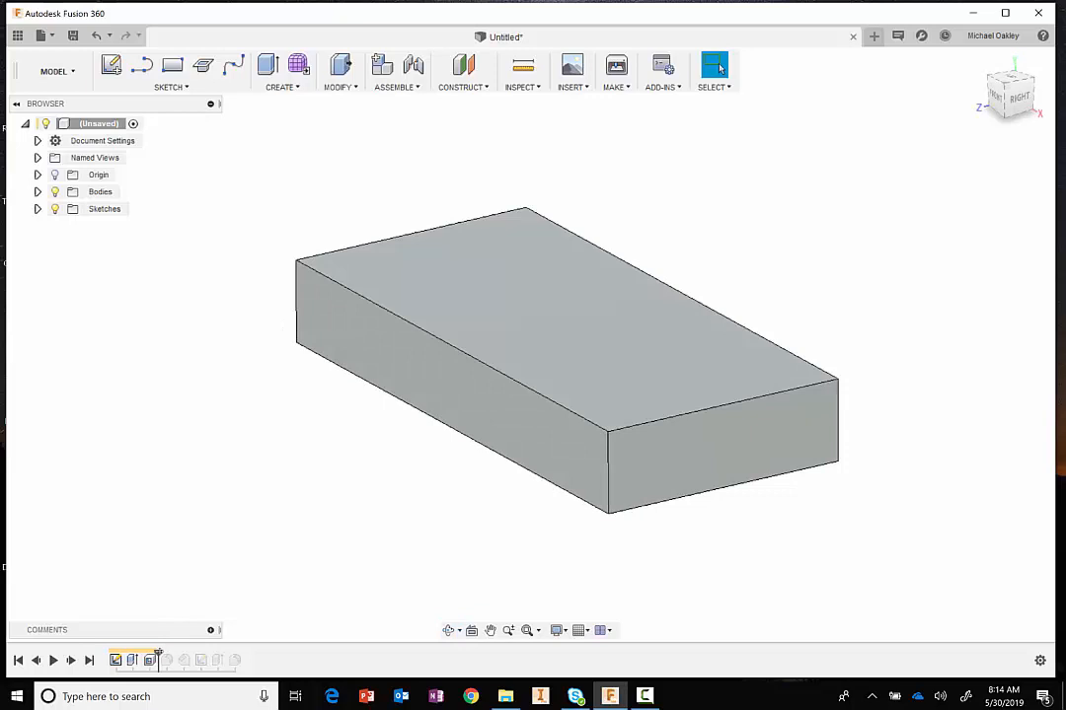
{"action": "left_click_drag", "start_coordinate": [158, 656], "coordinate": [244, 657]}
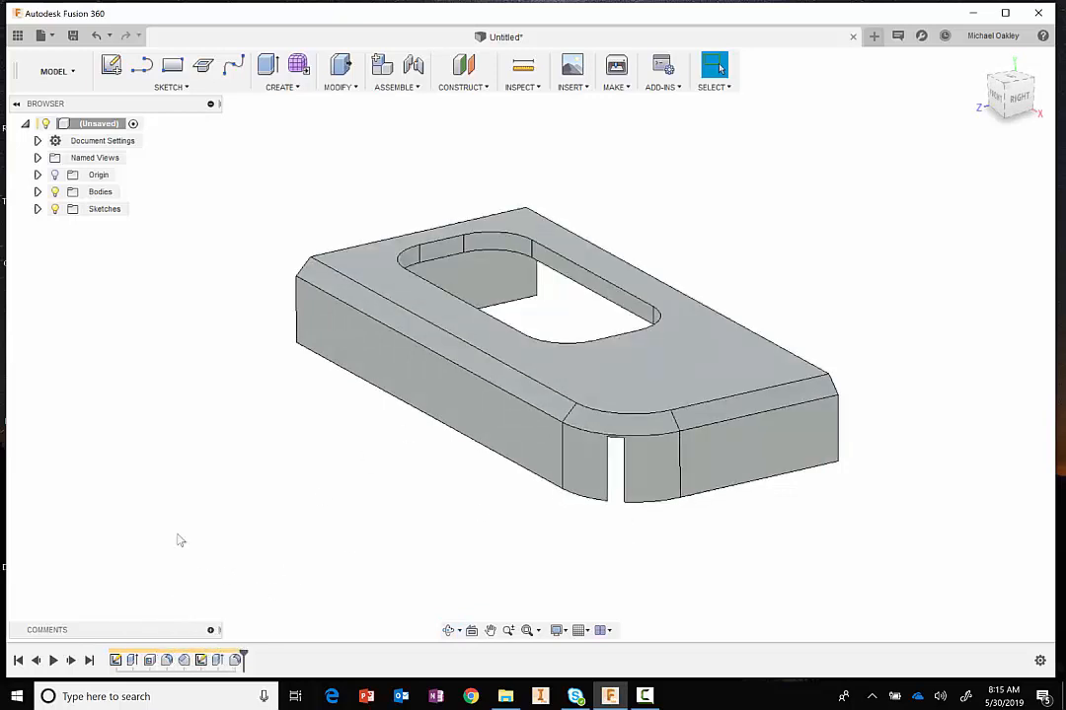
{"action": "middle_click_drag", "start_coordinate": [385, 465], "coordinate": [168, 555], "text": "shift"}
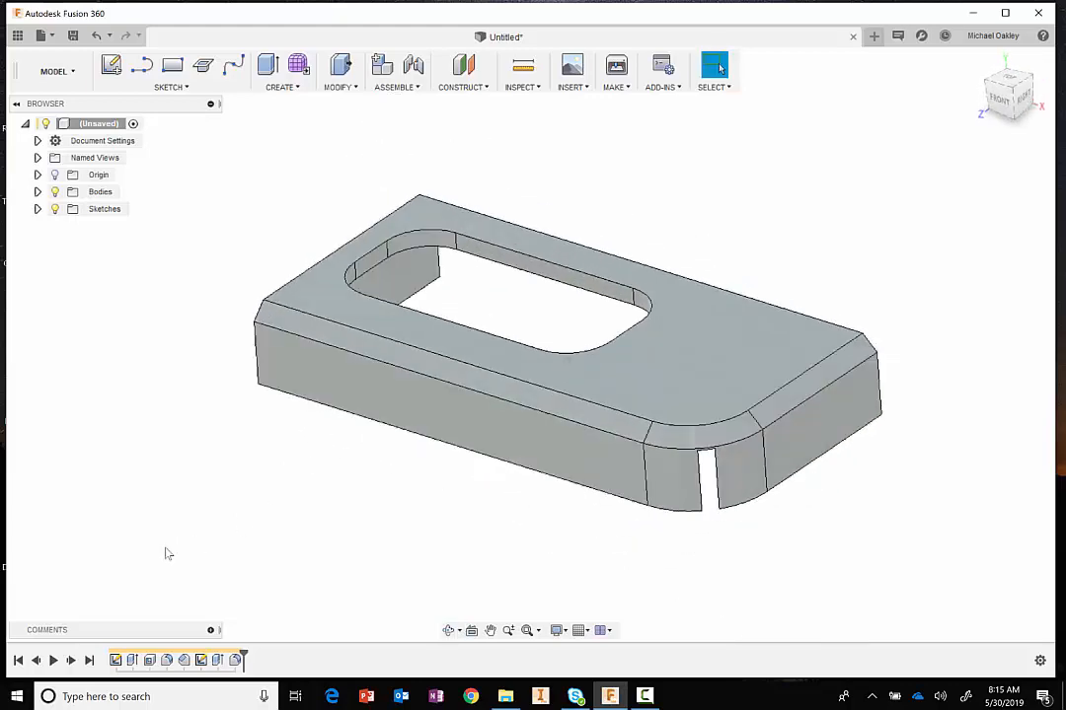
Step: Reorder the shell feature to the end of the timeline, after the pocket's corner fillet, and check the block's underside
{"action": "left_click", "coordinate": [149, 660]}
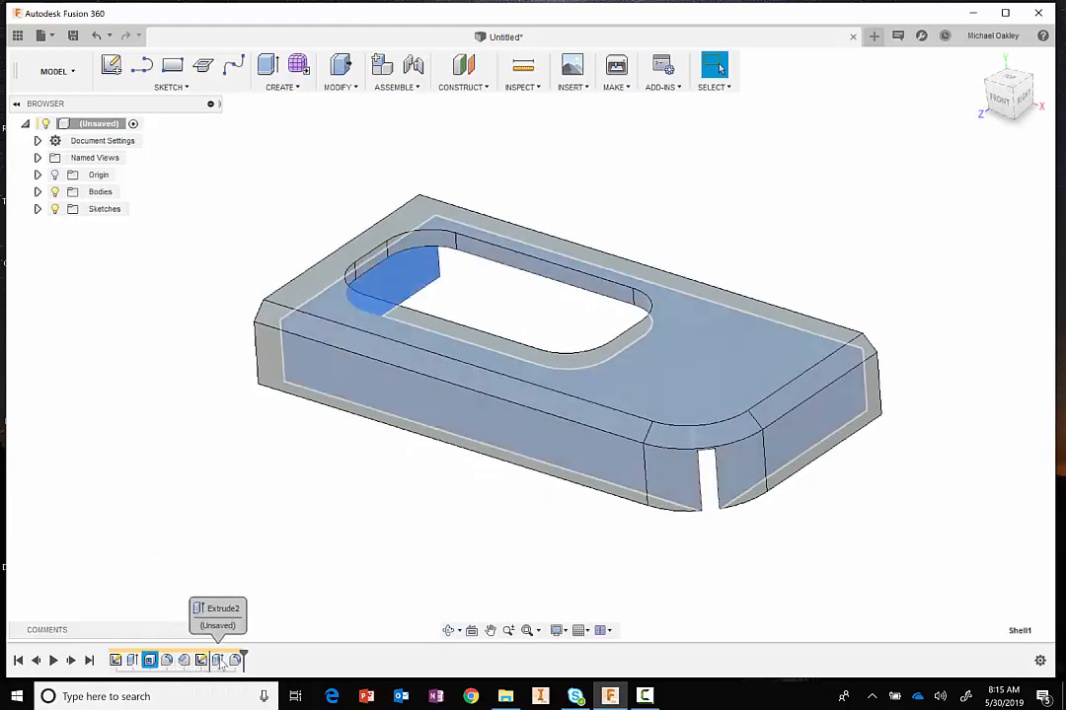
{"action": "left_click_drag", "start_coordinate": [240, 657], "coordinate": [247, 658]}
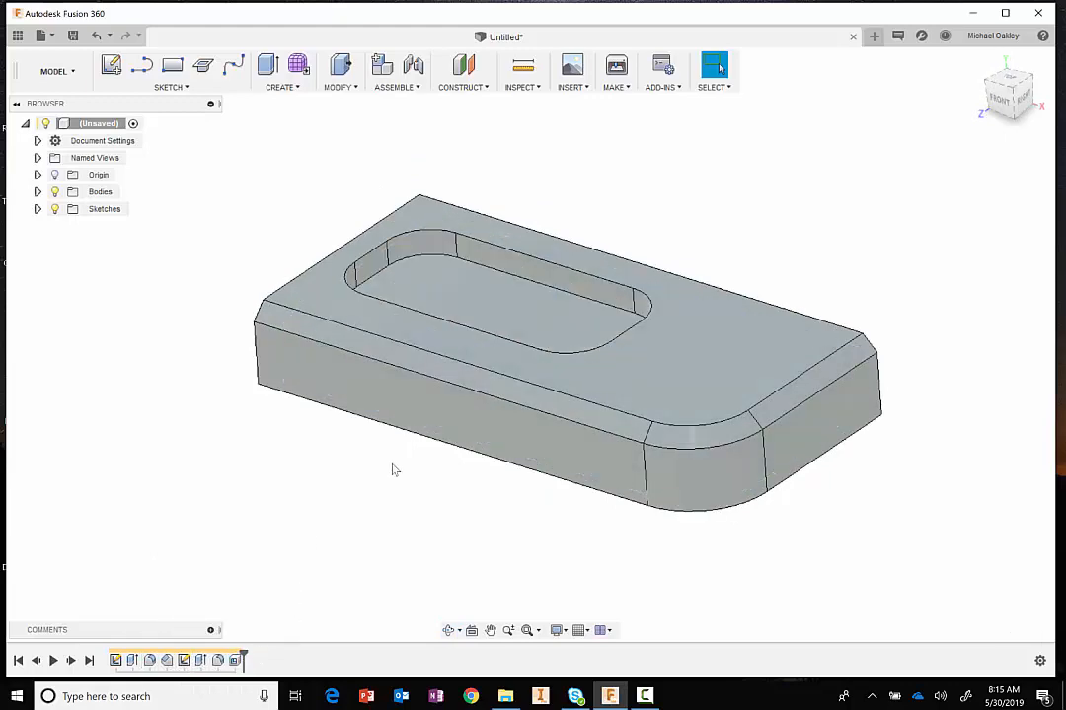
{"action": "middle_click_drag", "start_coordinate": [392, 470], "coordinate": [590, 343], "text": "shift"}
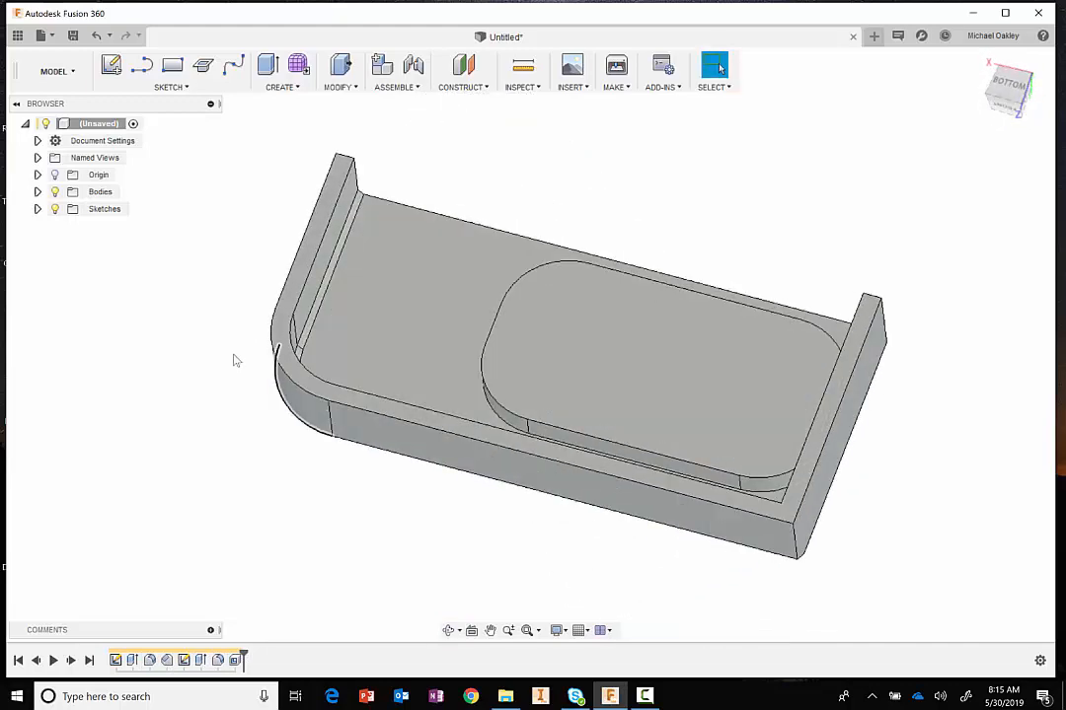
{"action": "middle_click_drag", "start_coordinate": [235, 360], "coordinate": [381, 533], "text": "shift"}
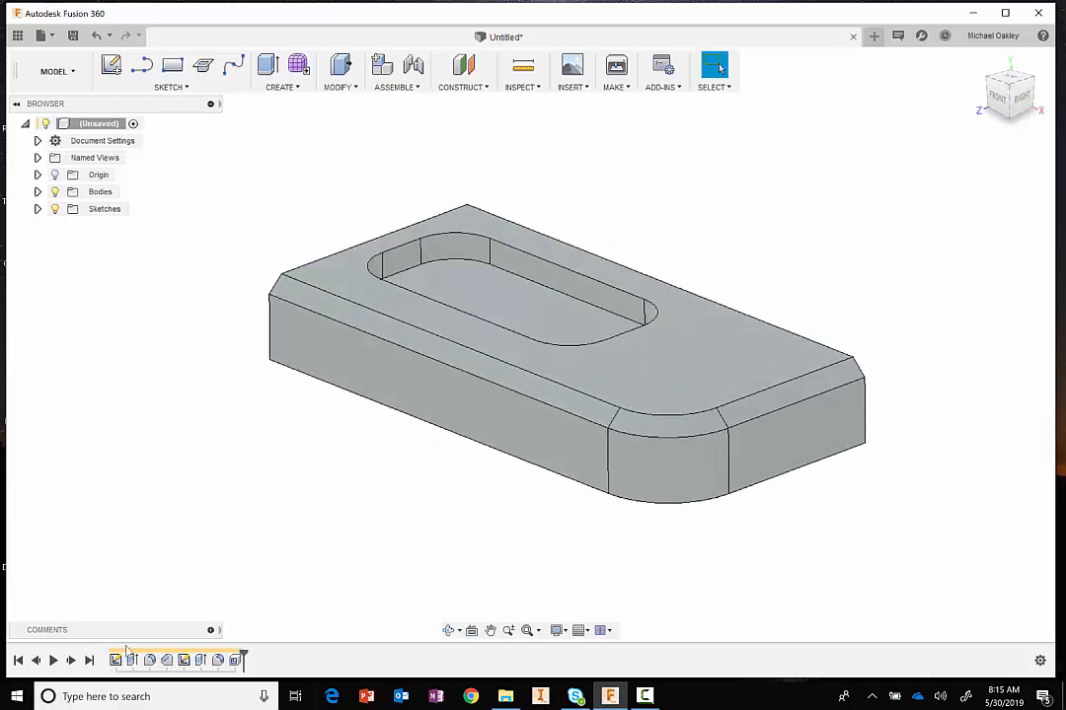